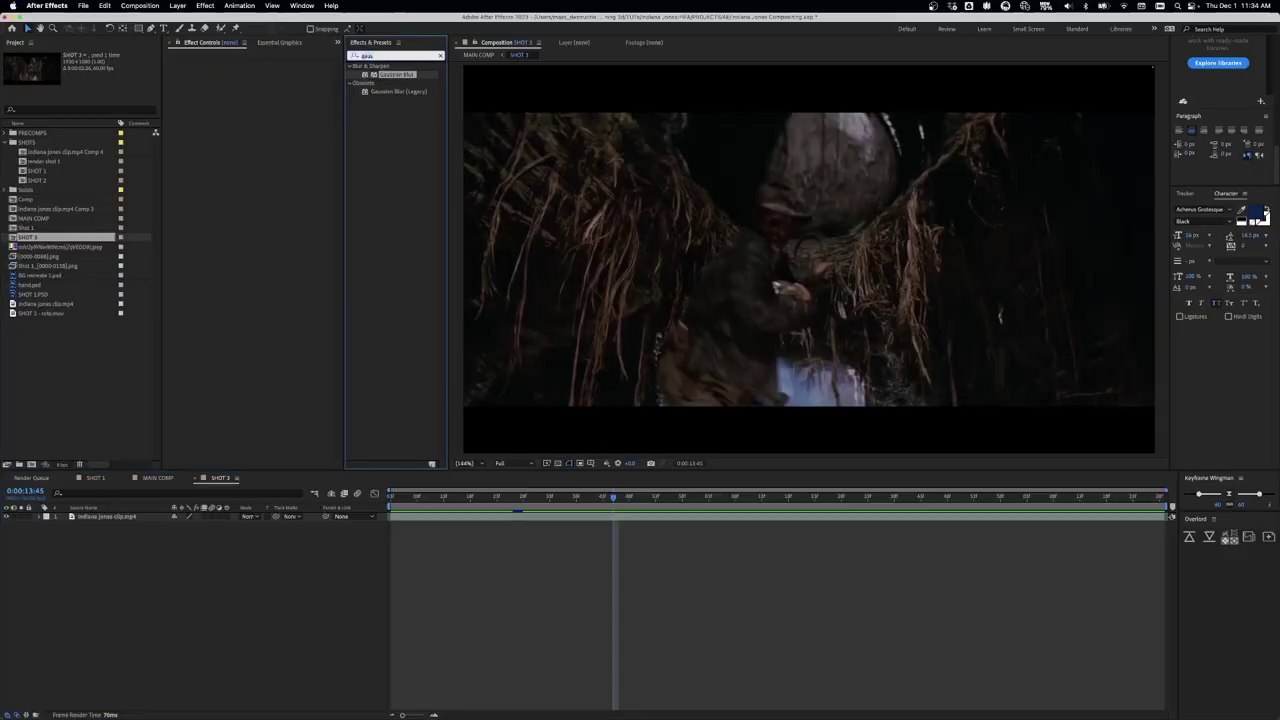
Step: Find the 3D Camera Tracker effect and apply it to the Indiana Jones clip layer
{"action": "key", "text": "BackSpace"}
{"action": "key", "text": "BackSpace"}
{"action": "key", "text": "BackSpace"}
{"action": "type", "text": "3d camer"}
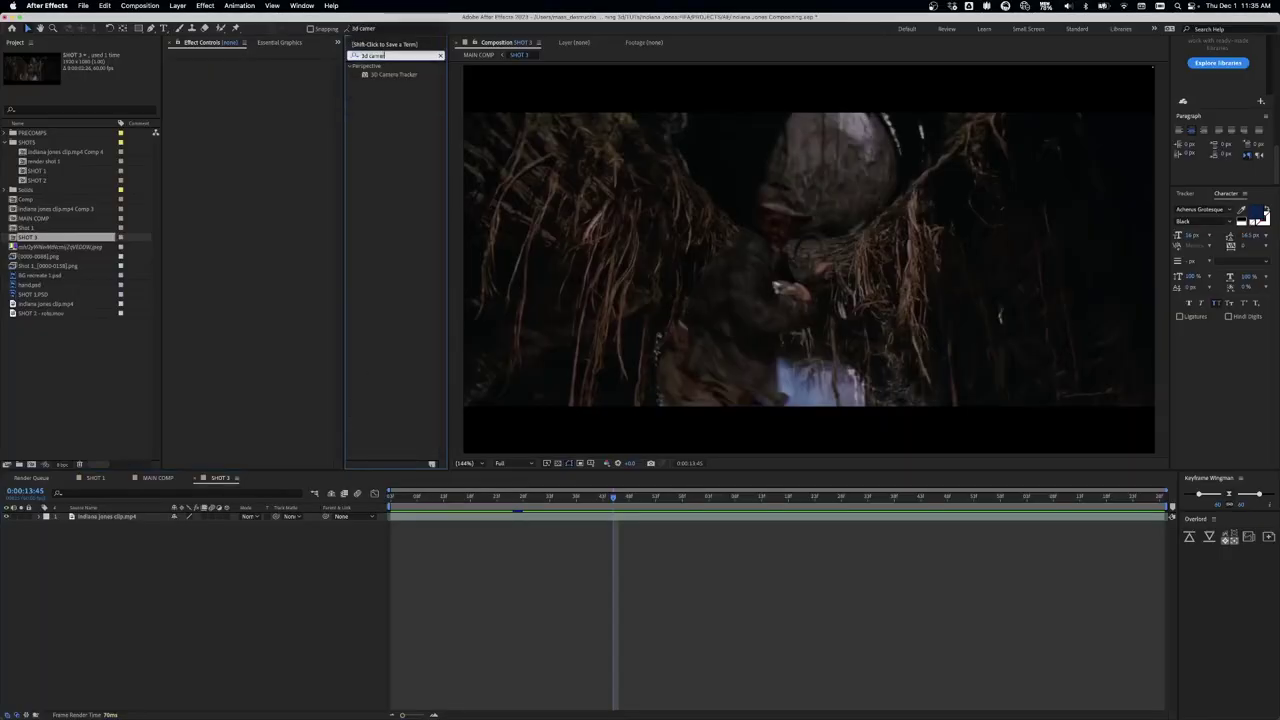
{"action": "left_click", "coordinate": [373, 76]}
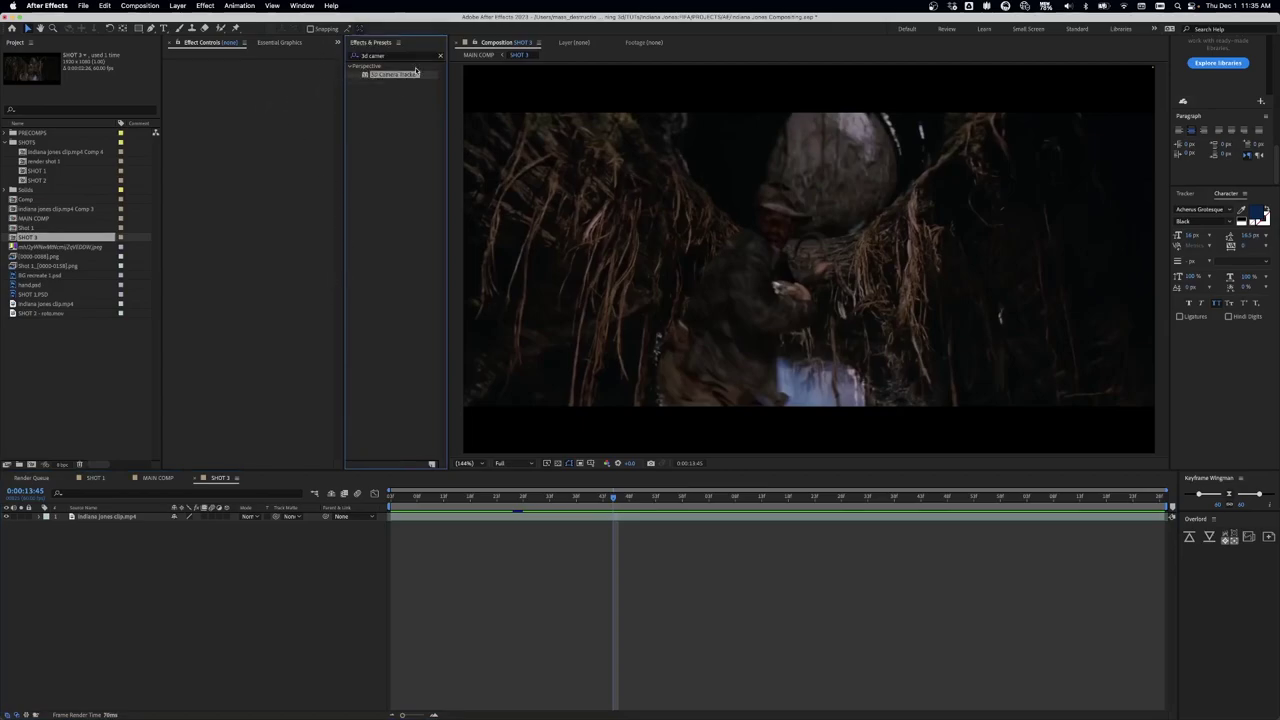
{"action": "left_click_drag", "start_coordinate": [410, 78], "coordinate": [135, 520]}
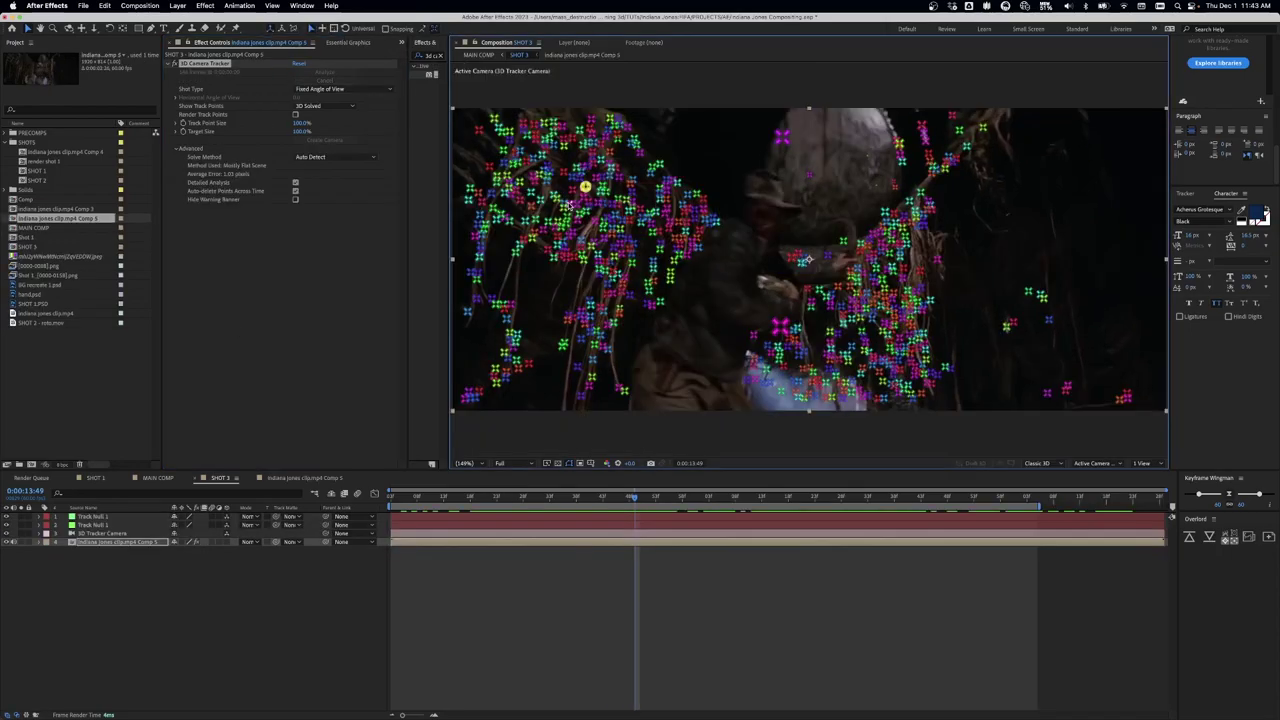
Step: Create a track solid from the selected track points on the hanging roots and check it at an earlier frame
{"action": "right_click", "coordinate": [586, 202]}
{"action": "left_click", "coordinate": [620, 230]}
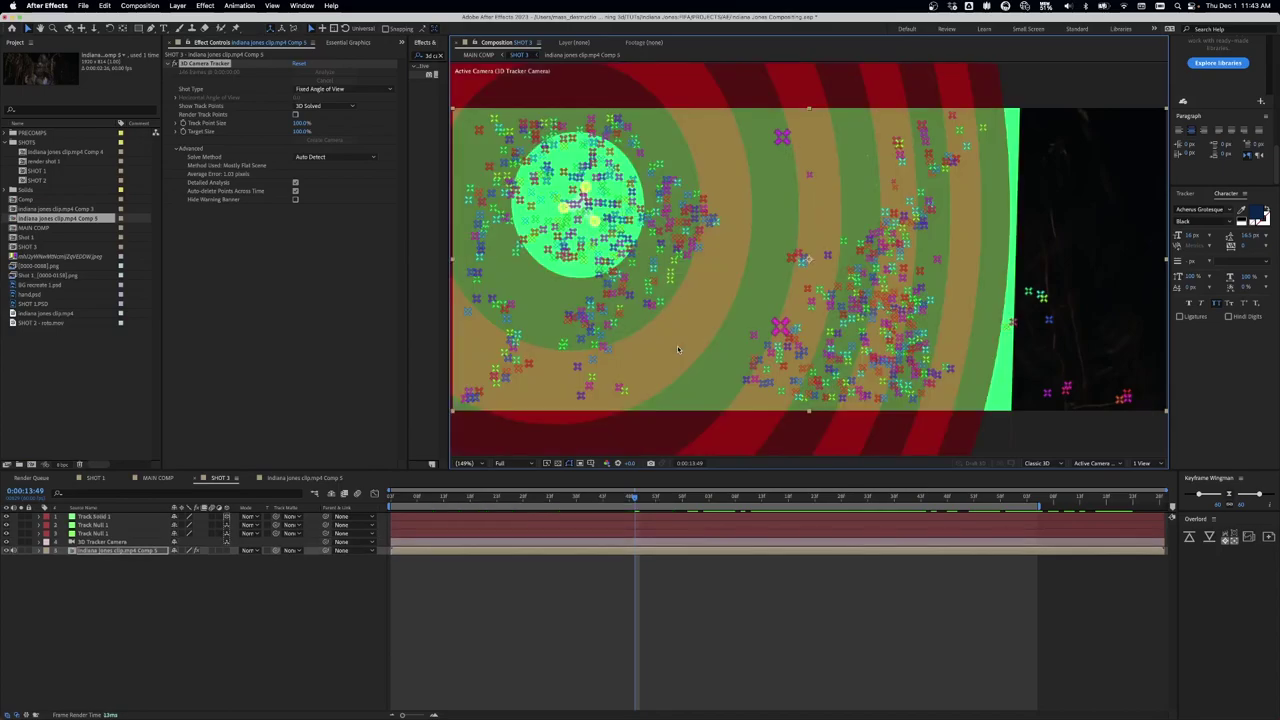
{"action": "left_click_drag", "start_coordinate": [586, 497], "coordinate": [519, 497]}
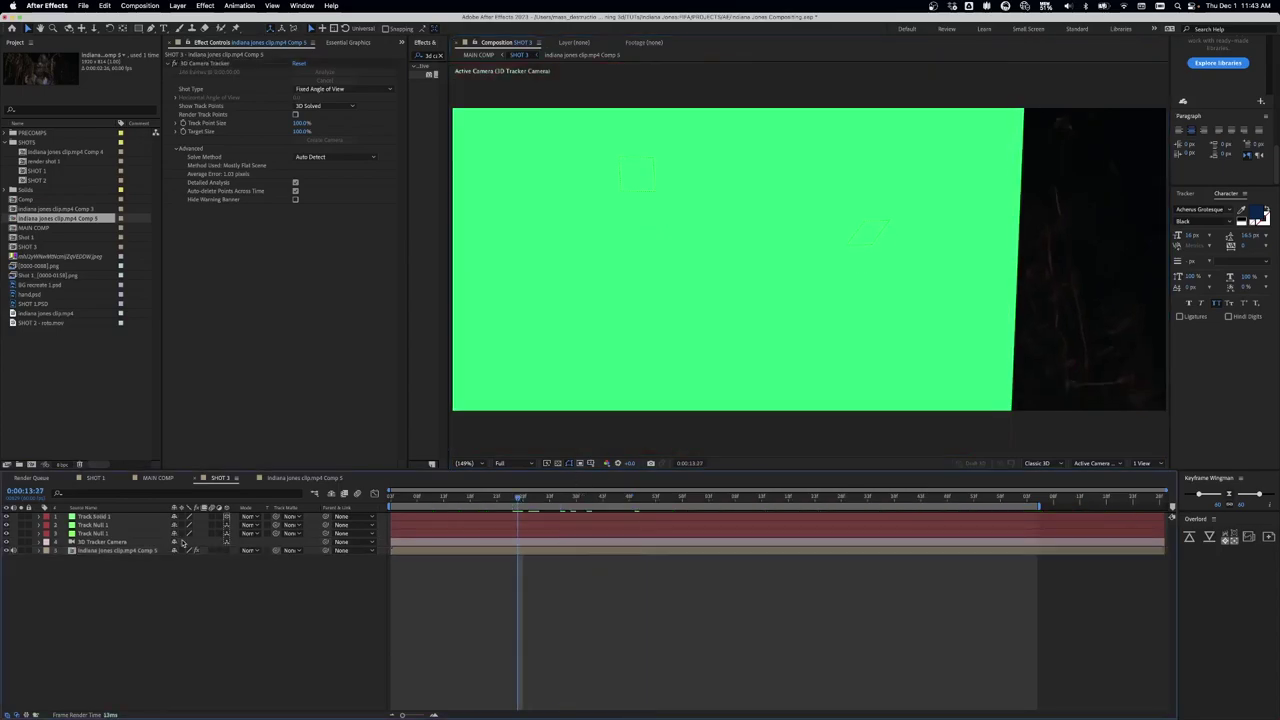
Step: Scale the track solid down to a small square, preview its tracking and move it over to the boulder
{"action": "left_click", "coordinate": [93, 517]}
{"action": "key", "text": "s"}
{"action": "left_click_drag", "start_coordinate": [214, 524], "coordinate": [172, 532]}
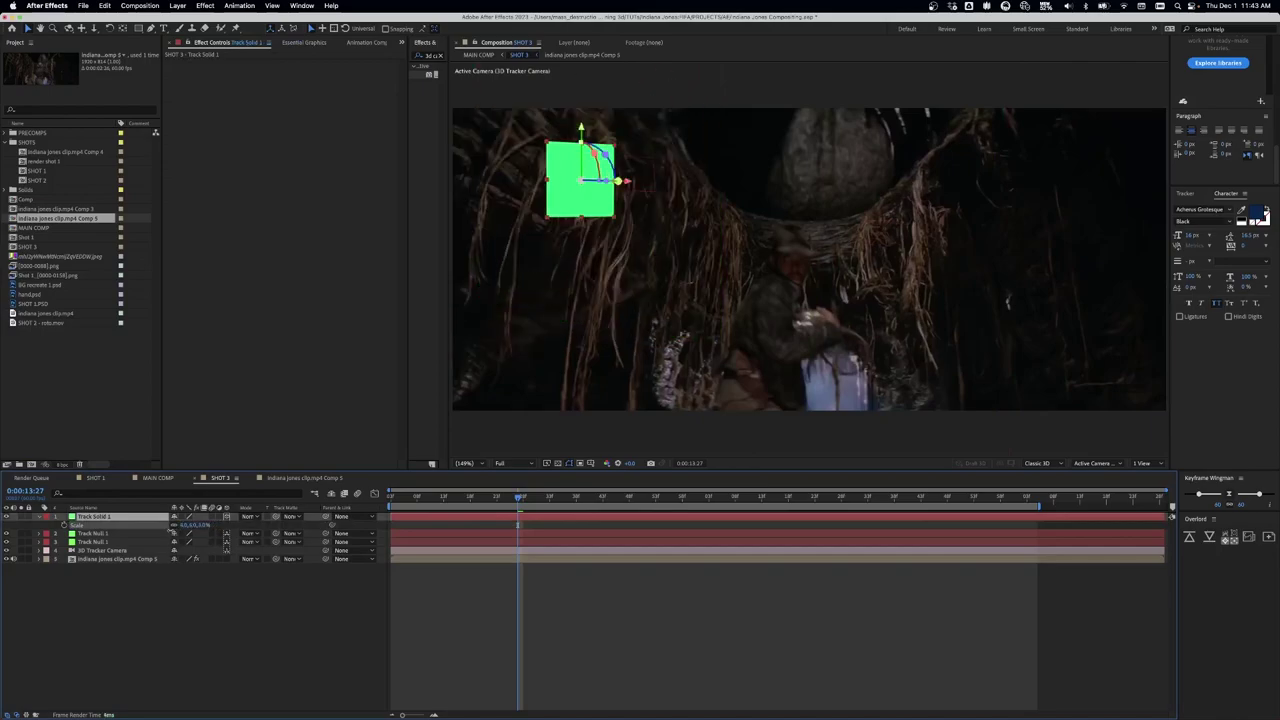
{"action": "key", "text": "space"}
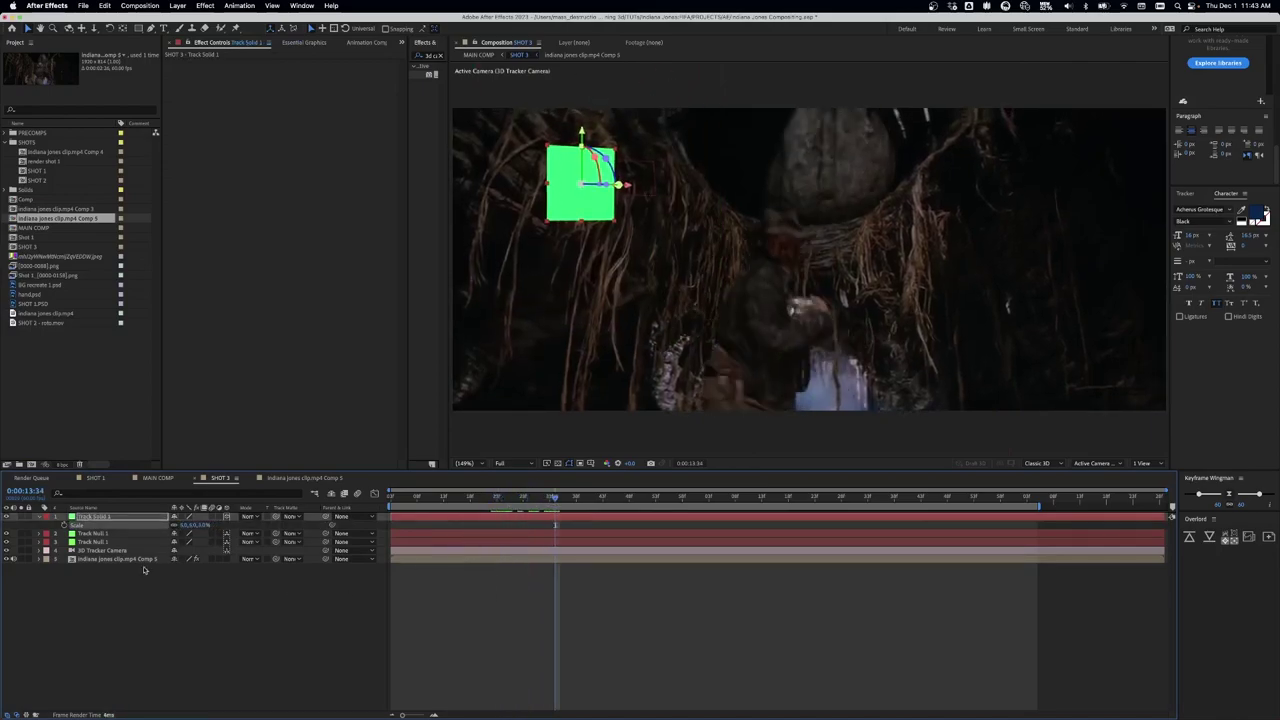
{"action": "left_click_drag", "start_coordinate": [180, 526], "coordinate": [277, 544]}
Step: Lay the track solid flat by setting its orientation to 270°, 0°, 0°, and position it beneath the boulder
{"action": "key", "text": "r"}
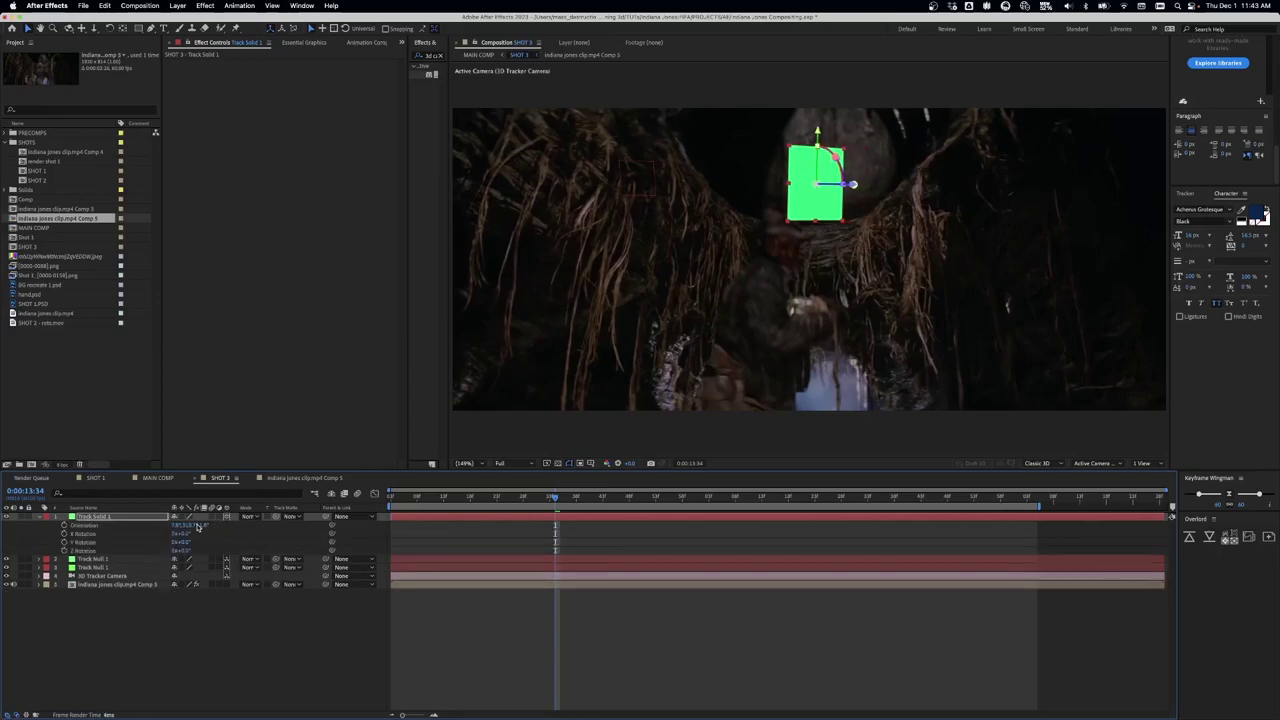
{"action": "left_click_drag", "start_coordinate": [200, 526], "coordinate": [238, 527]}
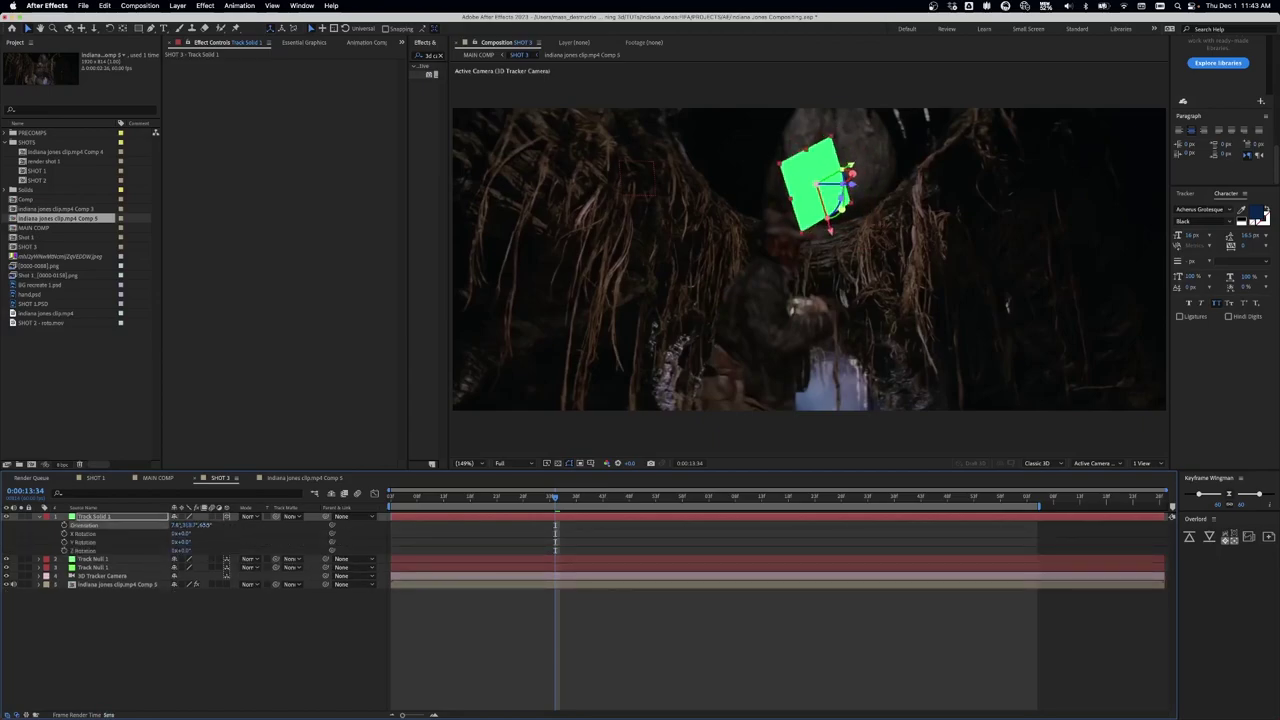
{"action": "type", "text": "0"}
{"action": "key", "text": "Return"}
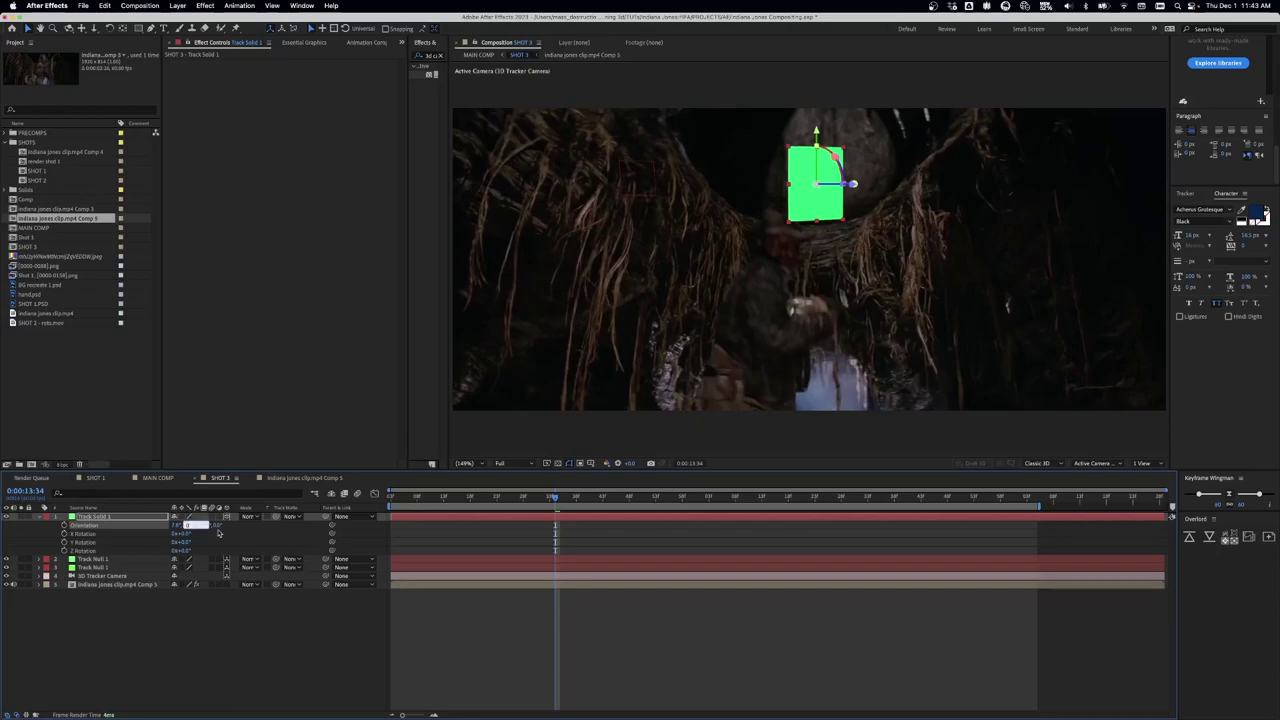
{"action": "left_click", "coordinate": [217, 533]}
{"action": "left_click", "coordinate": [176, 526]}
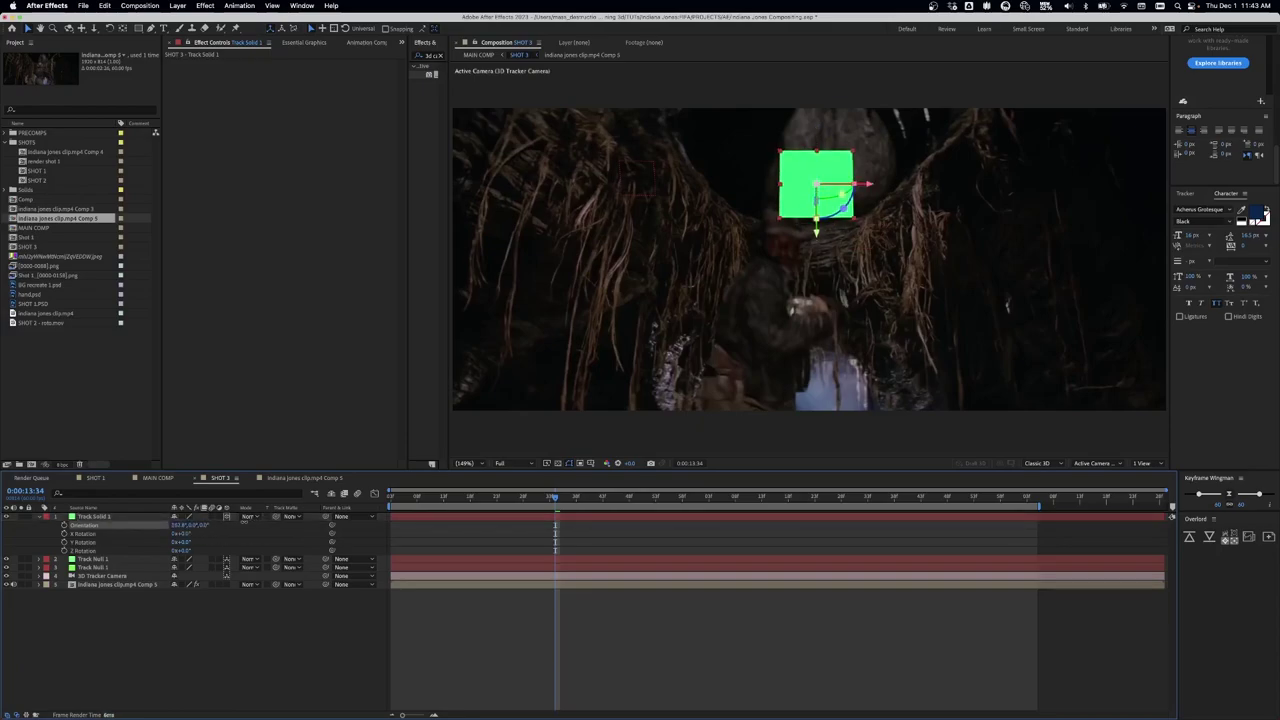
{"action": "left_click_drag", "start_coordinate": [244, 521], "coordinate": [136, 533]}
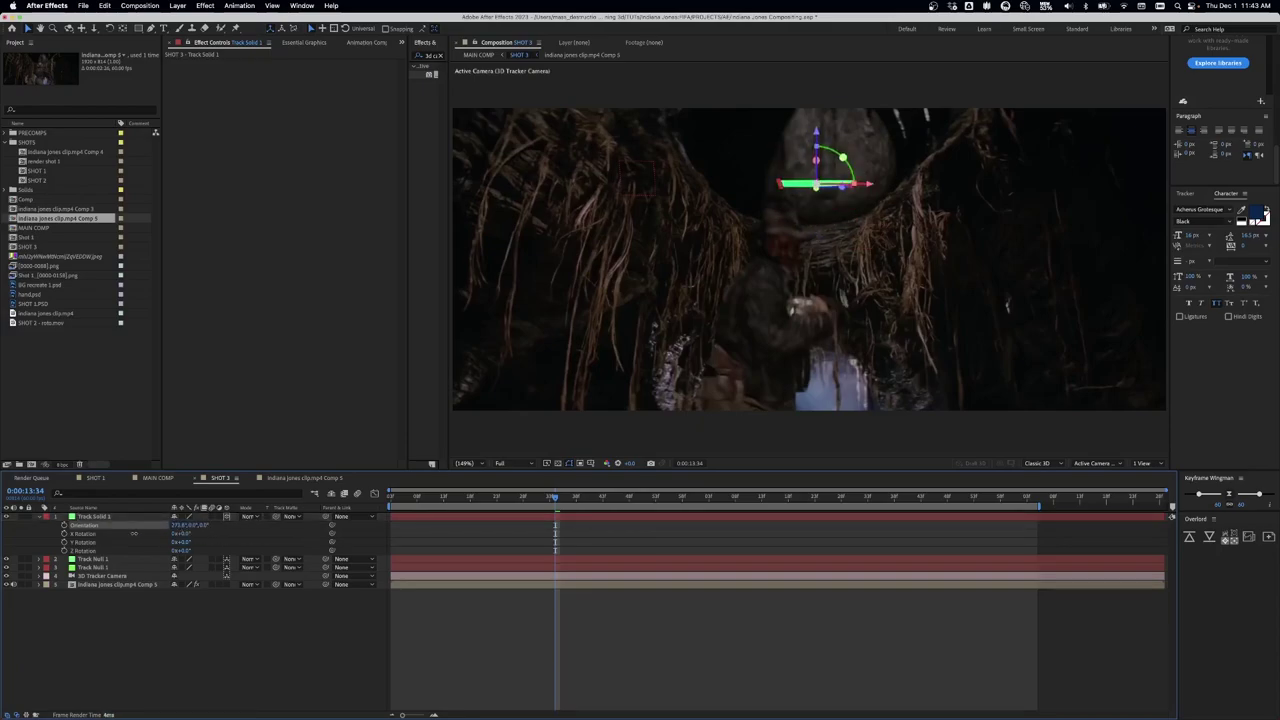
{"action": "left_click_drag", "start_coordinate": [140, 533], "coordinate": [207, 528]}
{"action": "key", "text": "p"}
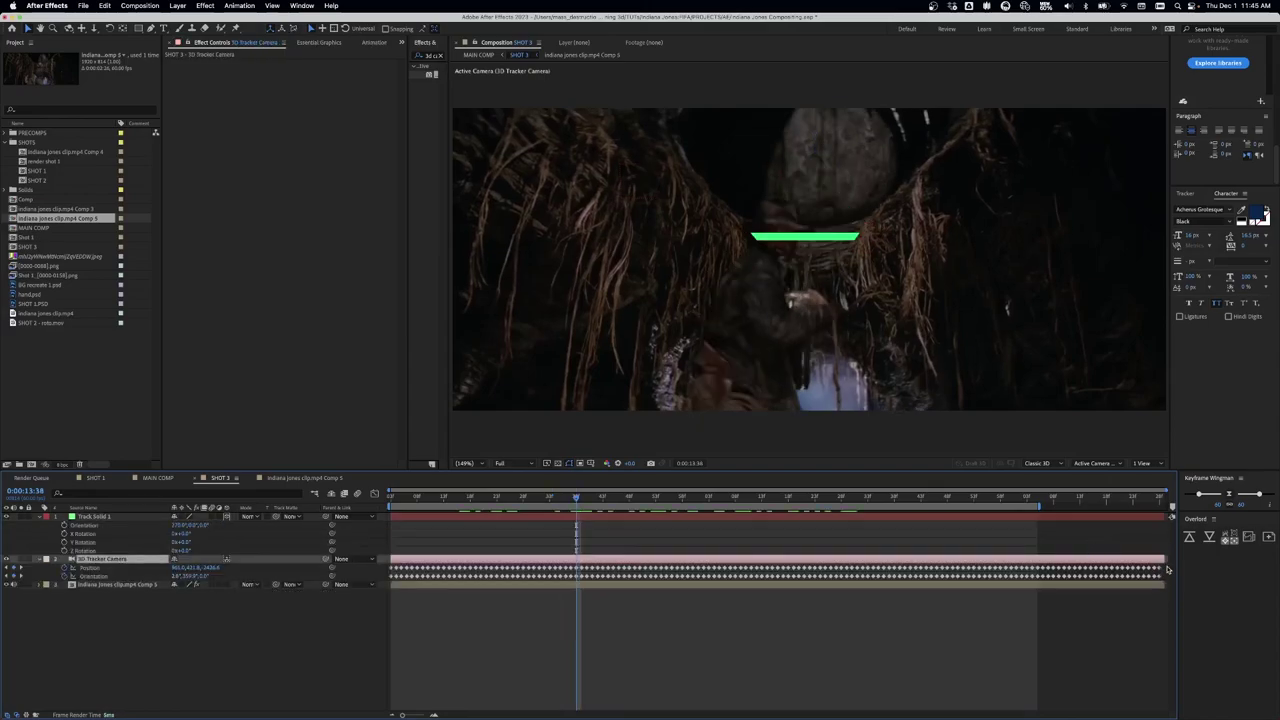
Step: Trim the ends of the track solid, tracker camera and footage layers to 0:00:15:05
{"action": "mouse_move", "coordinate": [1166, 567]}
{"action": "left_mouse_down"}
{"action": "mouse_move", "coordinate": [1041, 587]}
{"action": "mouse_move", "coordinate": [1167, 567]}
{"action": "left_mouse_up"}
{"action": "left_click", "coordinate": [1037, 498]}
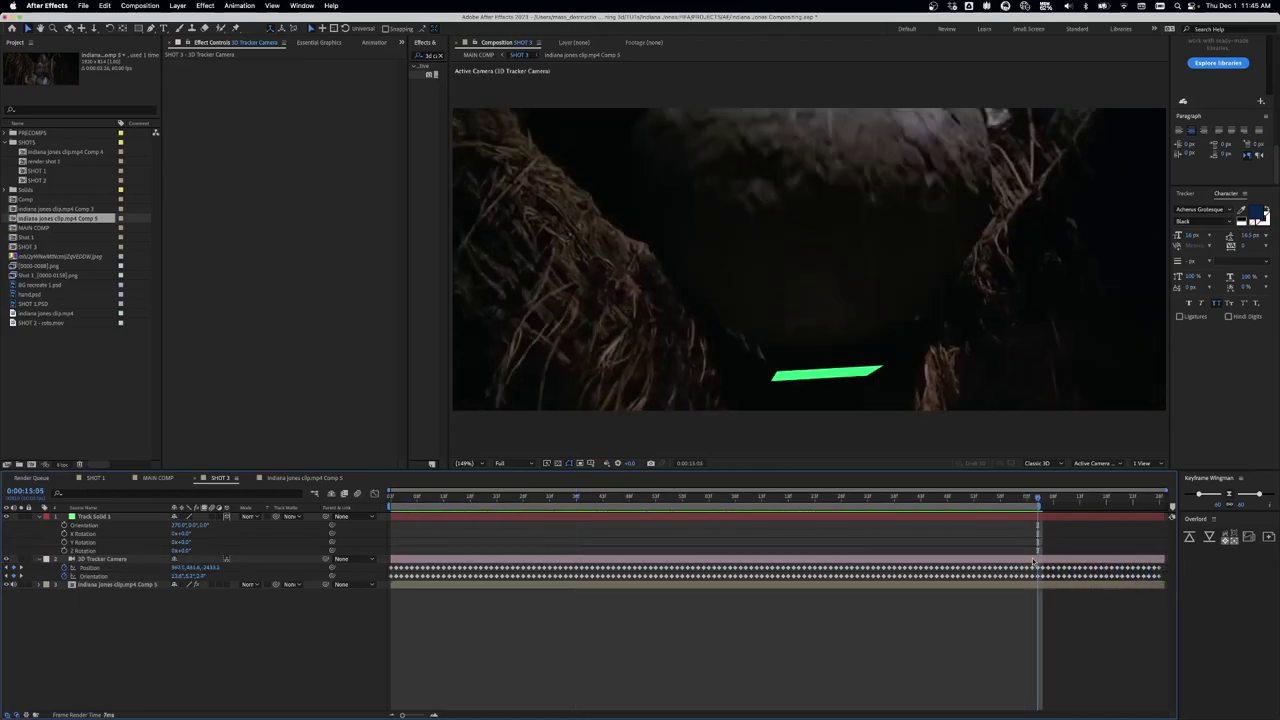
{"action": "left_click", "coordinate": [1033, 517]}
{"action": "left_click", "coordinate": [1029, 586], "text": "shift"}
{"action": "key", "text": "alt+]"}
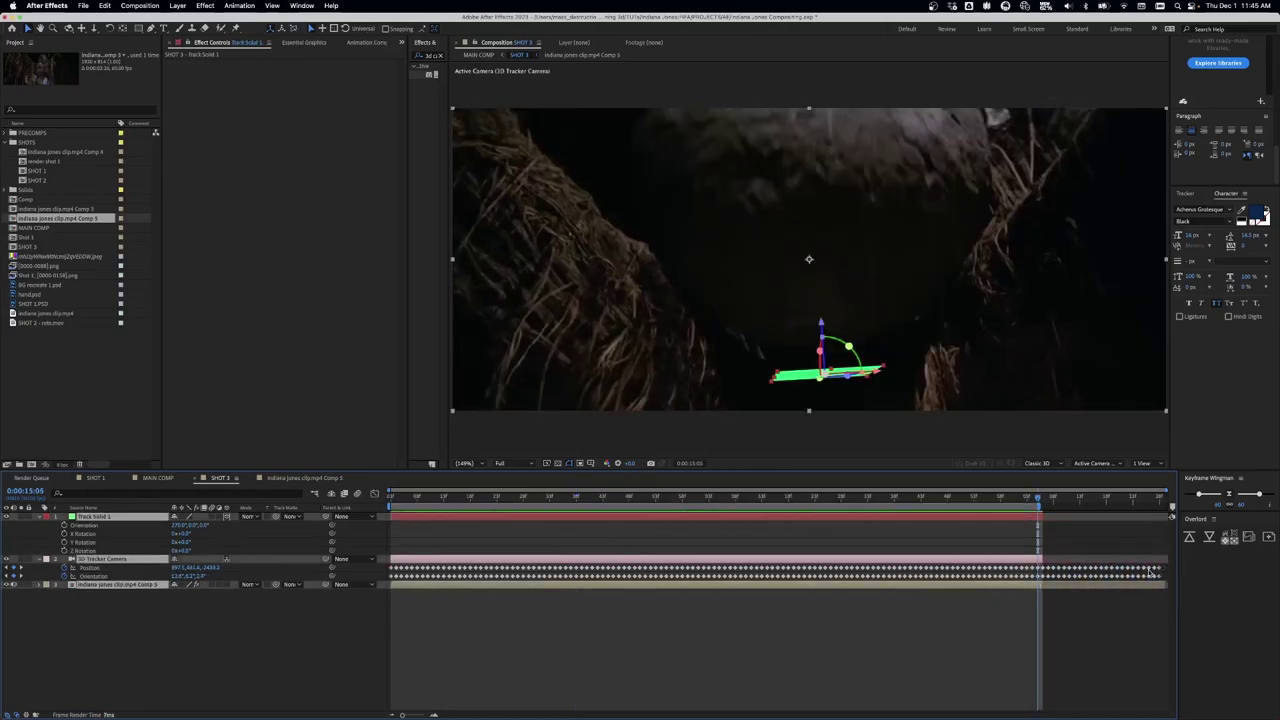
Step: Copy the tracker camera's position and orientation keyframes, switch to Blender and create an animated camera from them with AE2Blend
{"action": "left_click", "coordinate": [91, 568]}
{"action": "left_click", "coordinate": [94, 576], "text": "shift"}
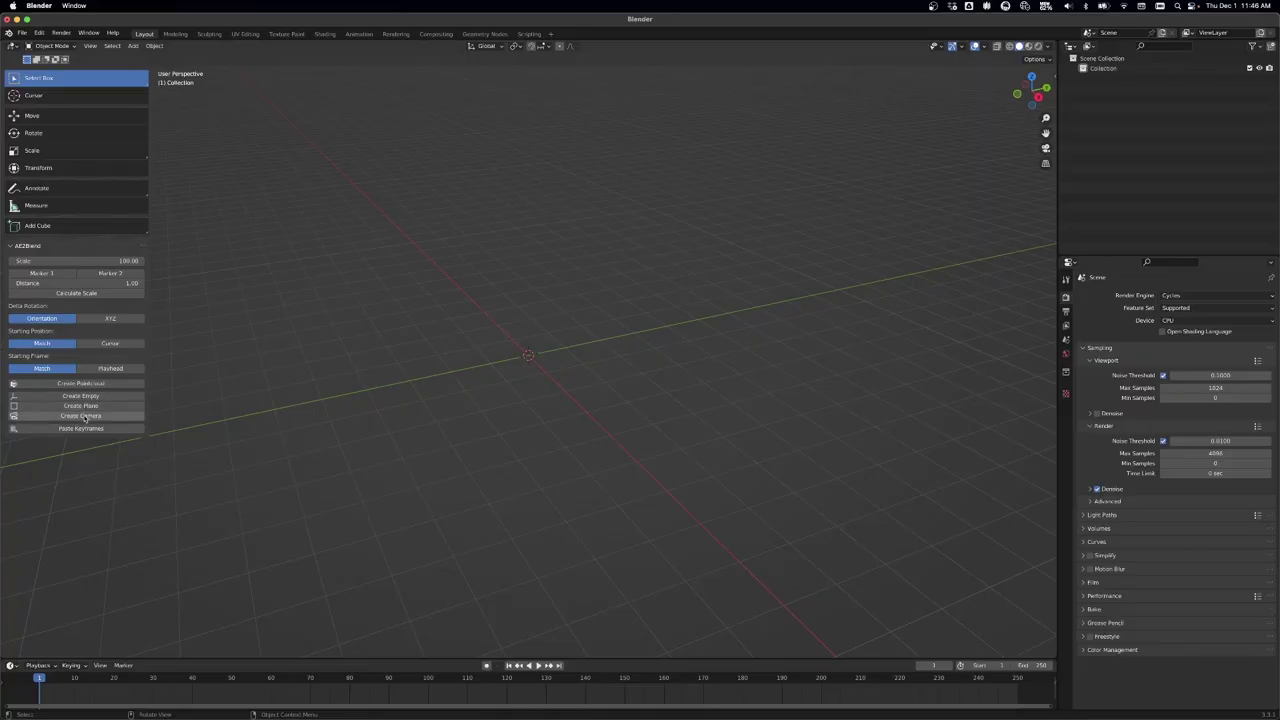
{"action": "left_click", "coordinate": [85, 416]}
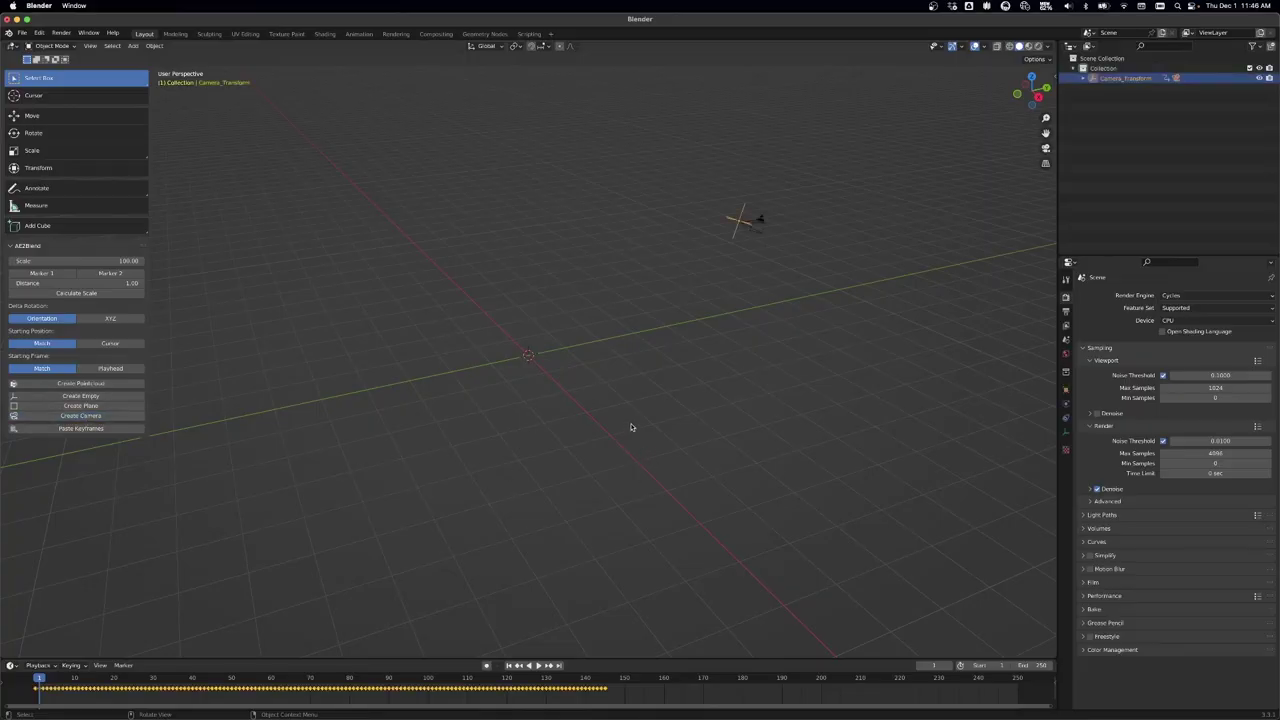
{"action": "mouse_move", "coordinate": [725, 377]}
{"action": "middle_mouse_down"}
{"action": "mouse_move", "coordinate": [674, 377]}
{"action": "mouse_move", "coordinate": [707, 375]}
{"action": "middle_mouse_up"}
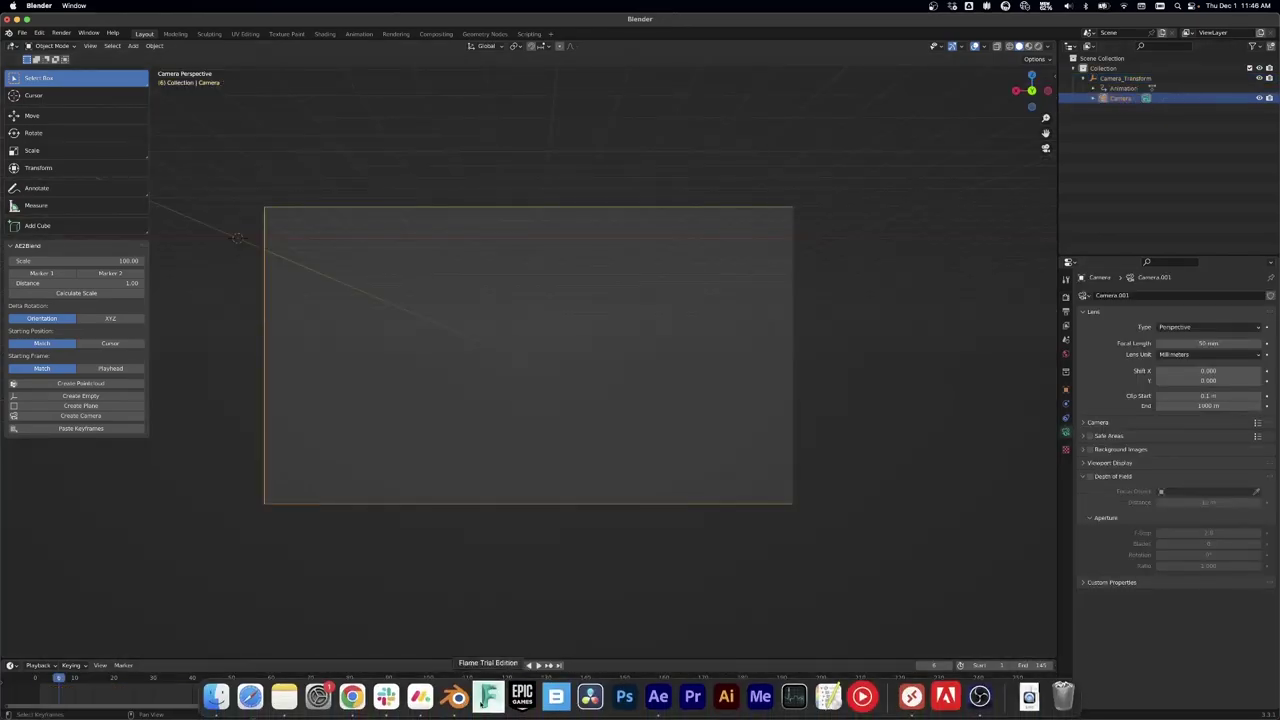
Step: Look up the tracker camera's focal length in After Effects and set the Blender camera's focal length to 45.45 mm
{"action": "left_click", "coordinate": [658, 697]}
{"action": "left_click", "coordinate": [109, 558]}
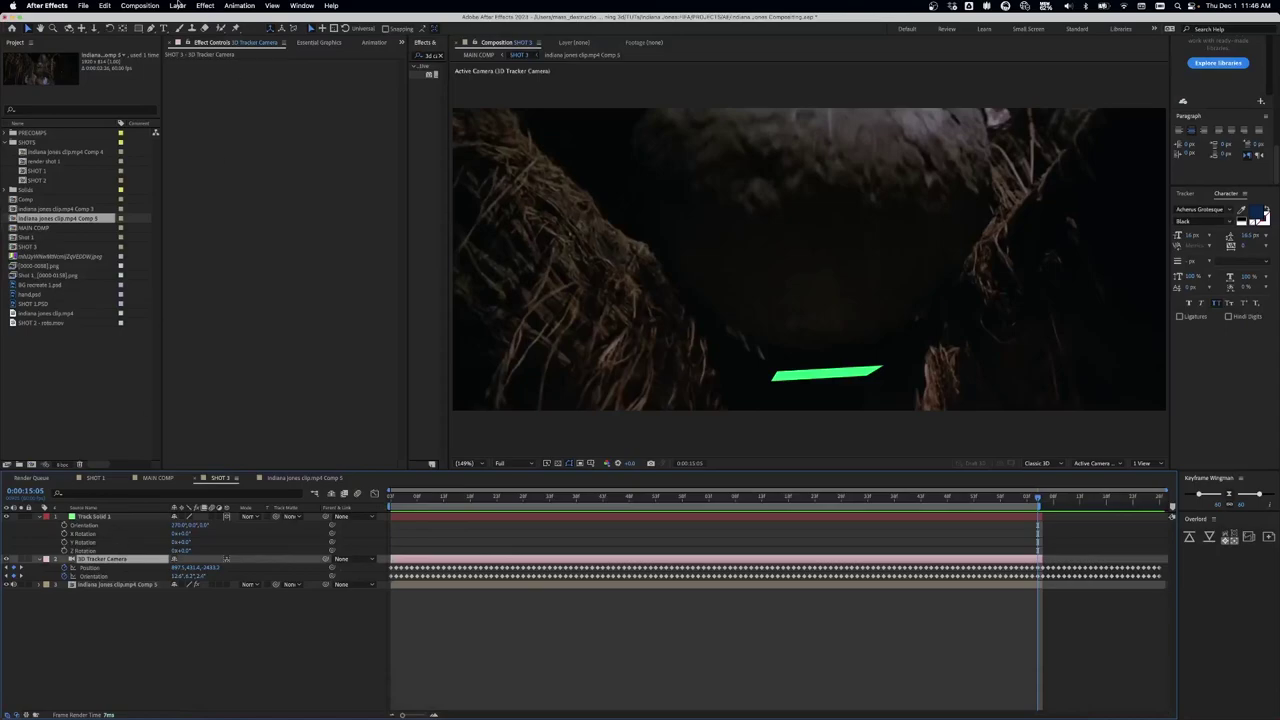
{"action": "left_click", "coordinate": [178, 5]}
{"action": "left_click", "coordinate": [240, 78]}
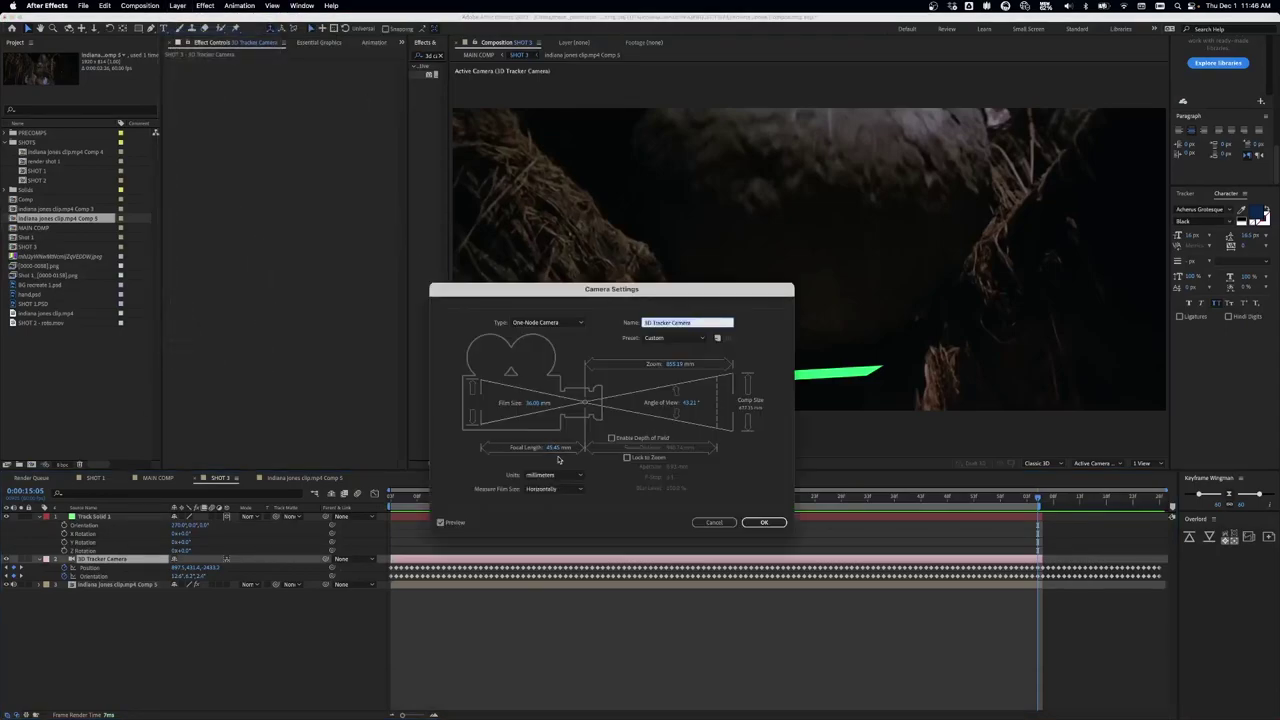
{"action": "left_click", "coordinate": [714, 522]}
{"action": "mouse_move", "coordinate": [555, 710]}
{"action": "left_click", "coordinate": [454, 696]}
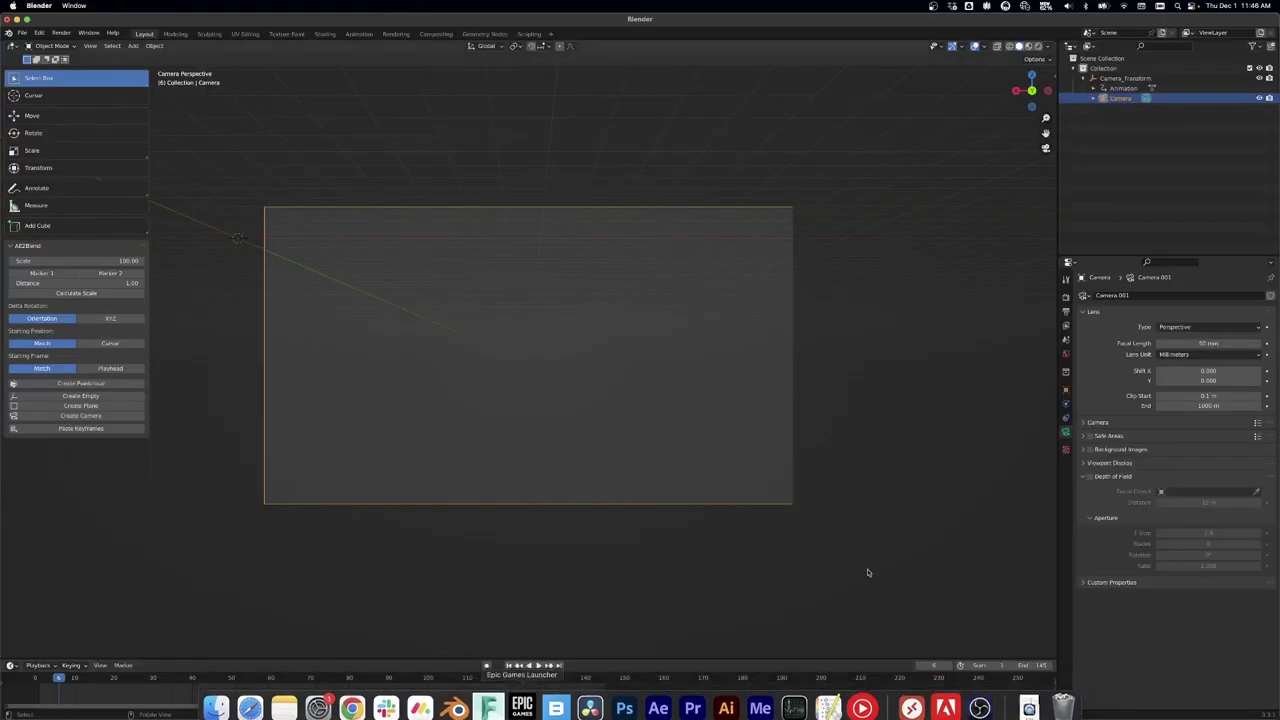
{"action": "left_click", "coordinate": [822, 458]}
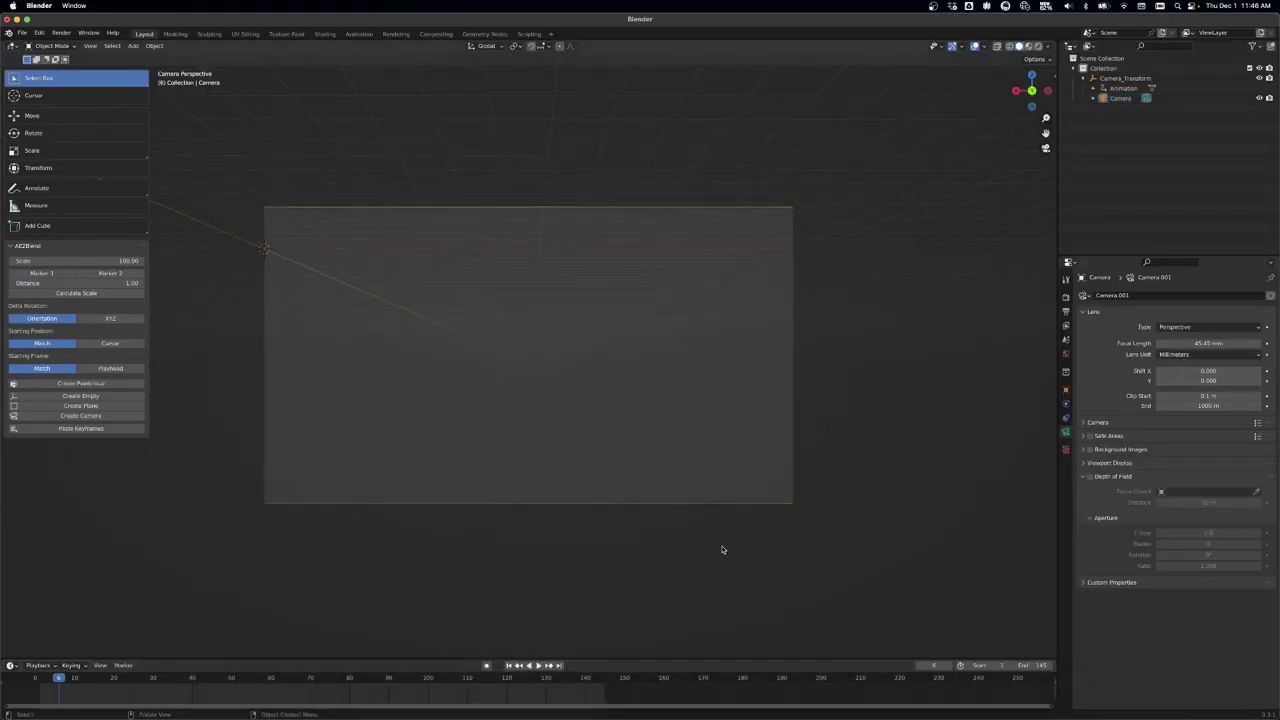
Step: Copy the track solid's position, scale, orientation and rotation properties in After Effects and create a matching plane in Blender with AE2Blend
{"action": "mouse_move", "coordinate": [488, 697]}
{"action": "left_click", "coordinate": [658, 696]}
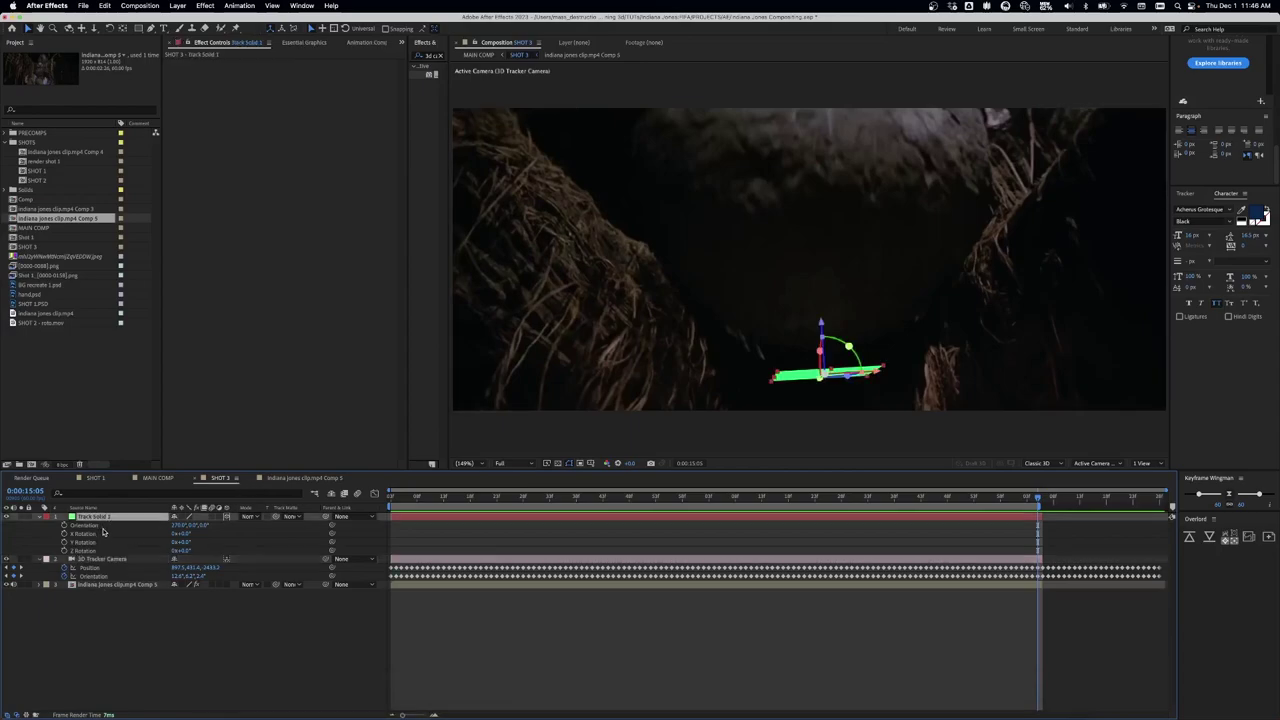
{"action": "key", "text": "r"}
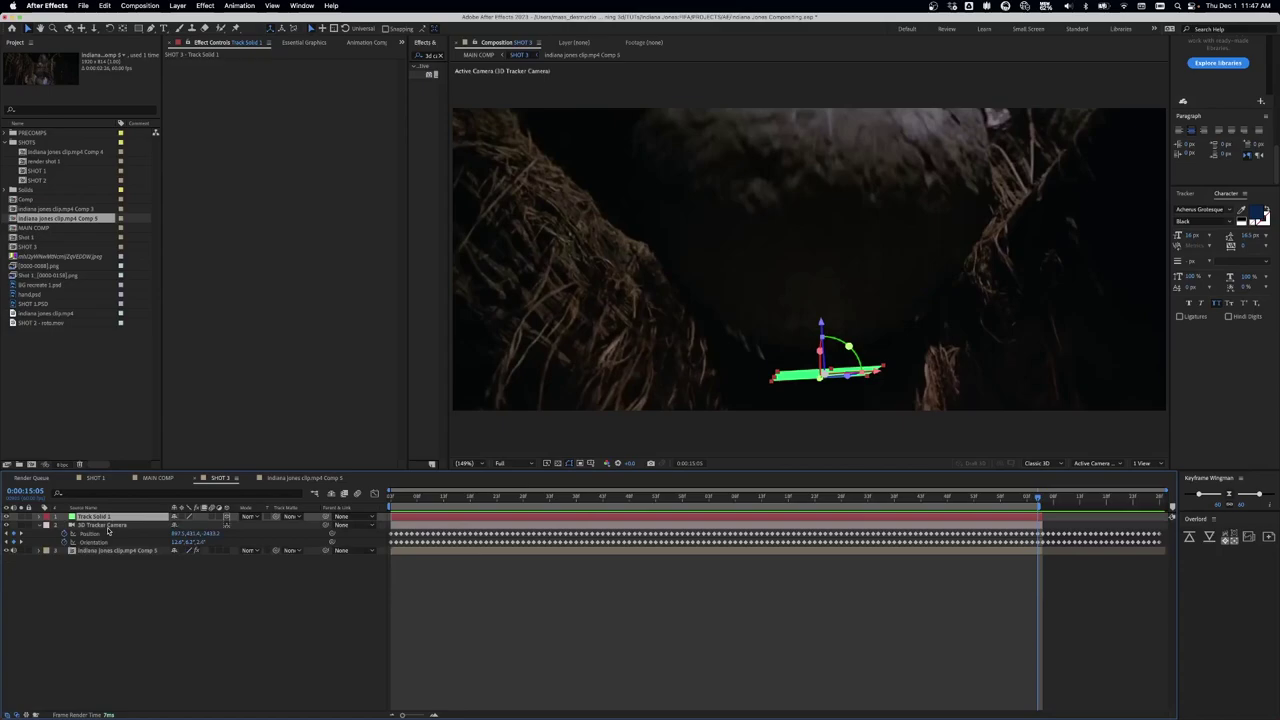
{"action": "key", "text": "p"}
{"action": "key", "text": "shift+r"}
{"action": "key", "text": "shift+s"}
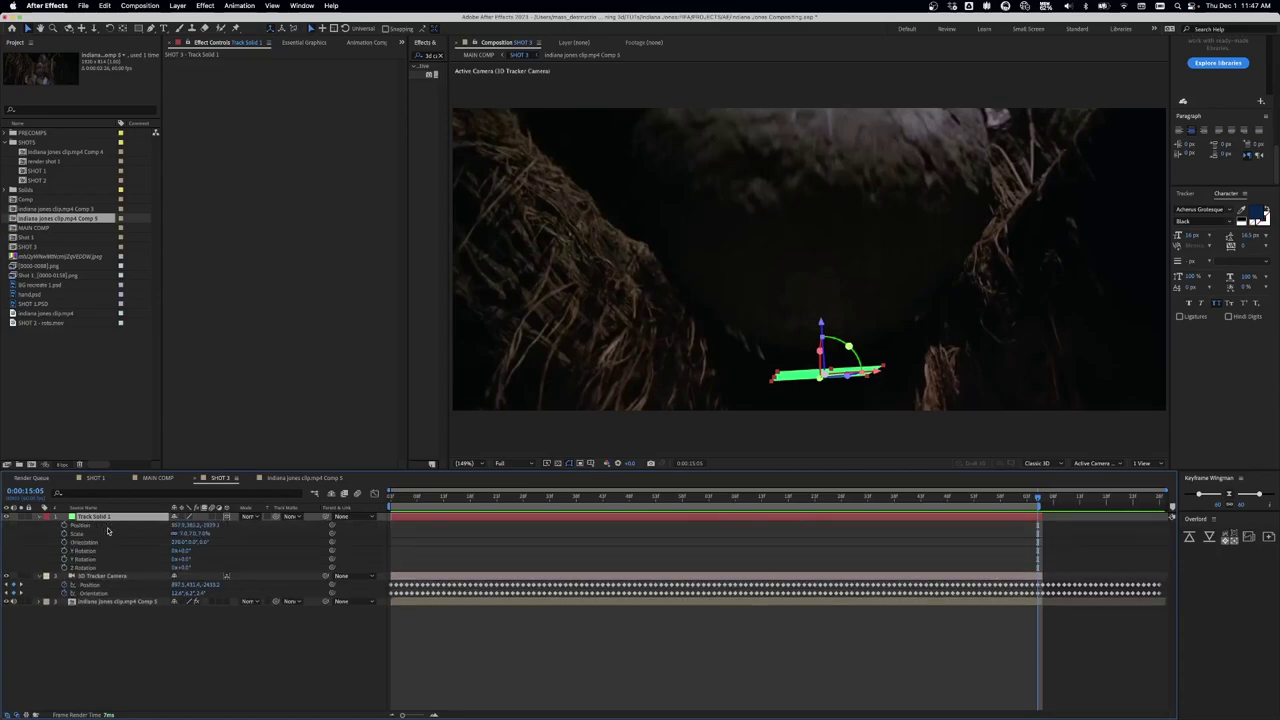
{"action": "left_click", "coordinate": [95, 568], "text": "shift"}
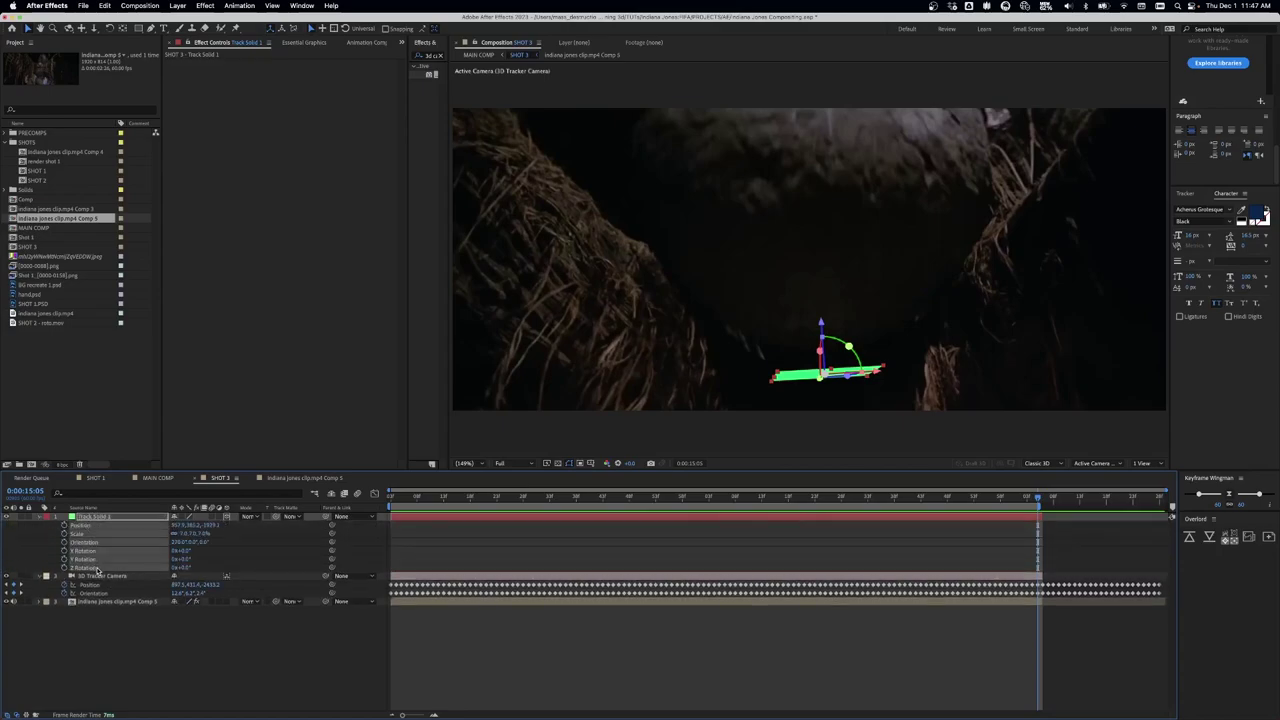
{"action": "left_click", "coordinate": [96, 630]}
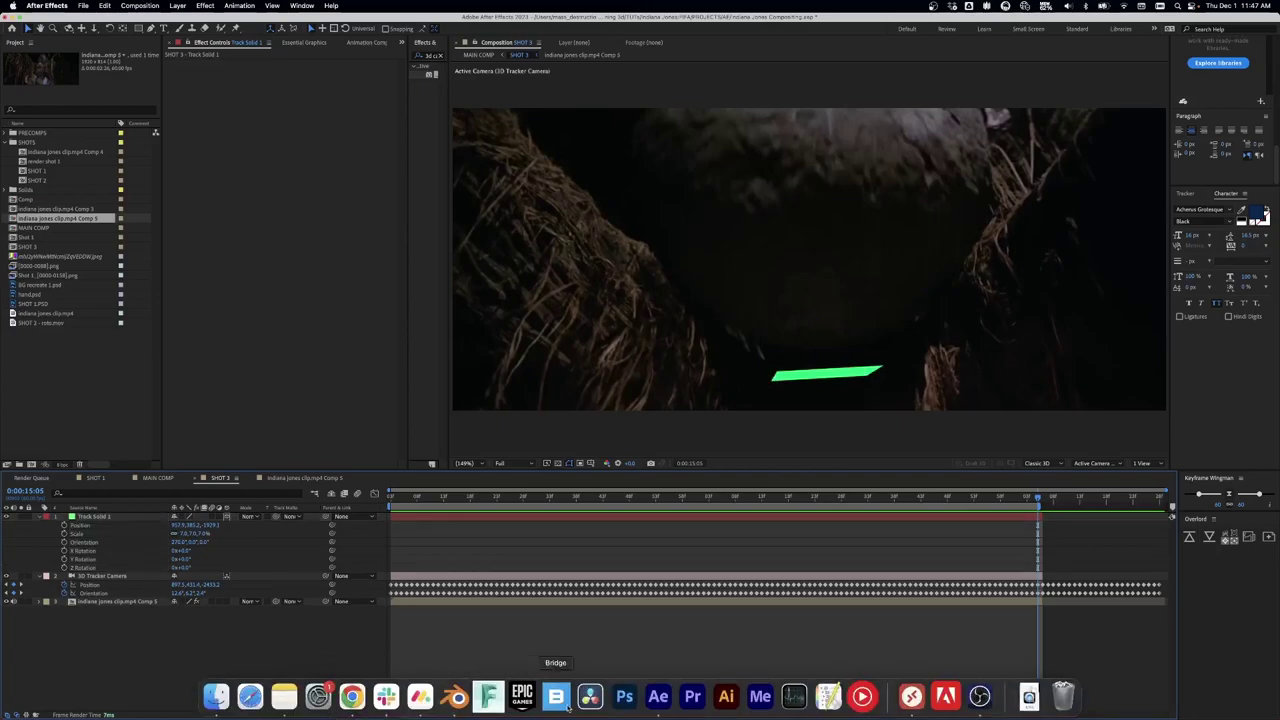
{"action": "left_click", "coordinate": [455, 697]}
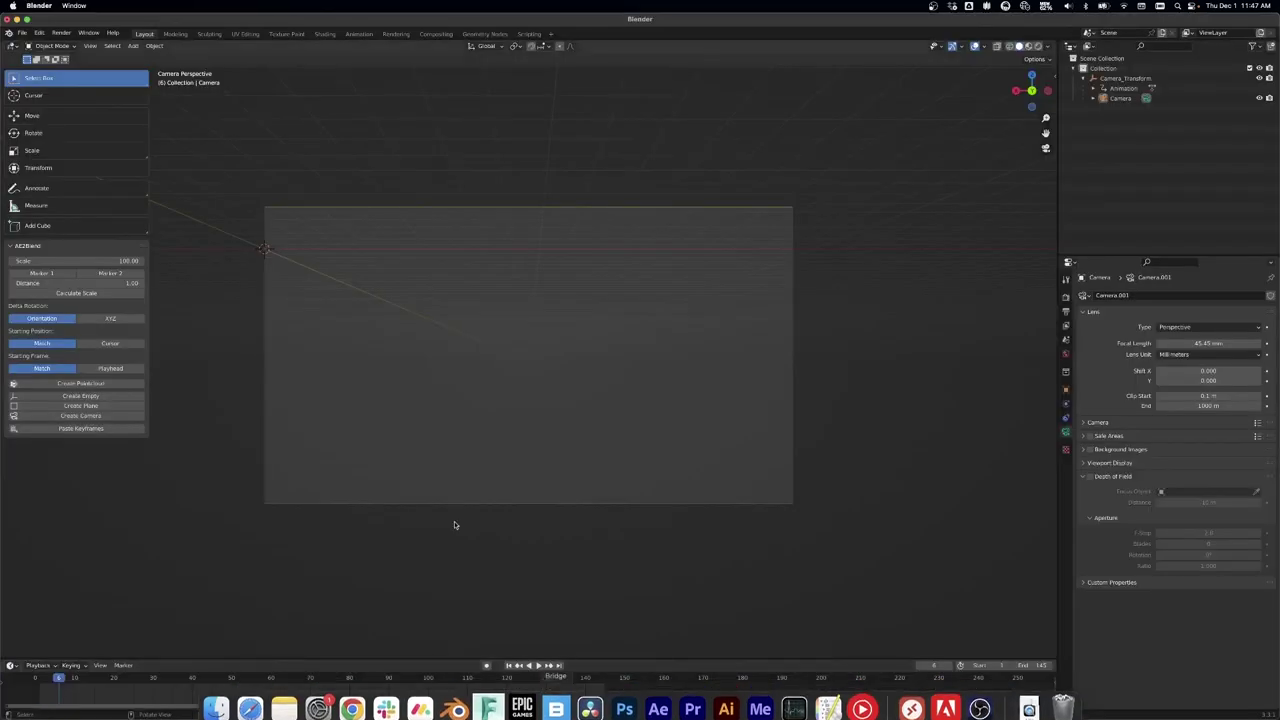
{"action": "left_click", "coordinate": [75, 406]}
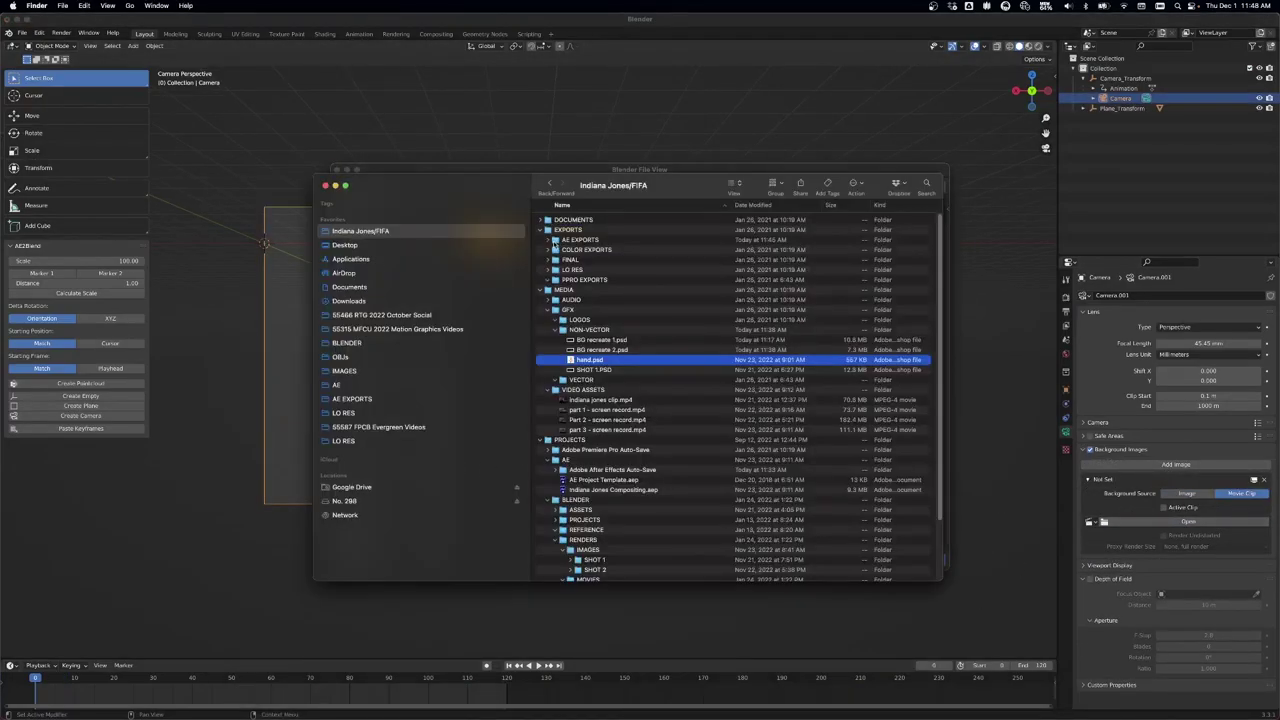
Step: Load the shot's footage as the camera background clip, set the vertical output resolution to 816 px and play the animation
{"action": "scroll", "coordinate": [740, 400], "scroll_direction": "down", "scroll_amount": 2}
{"action": "double_click", "coordinate": [655, 385]}
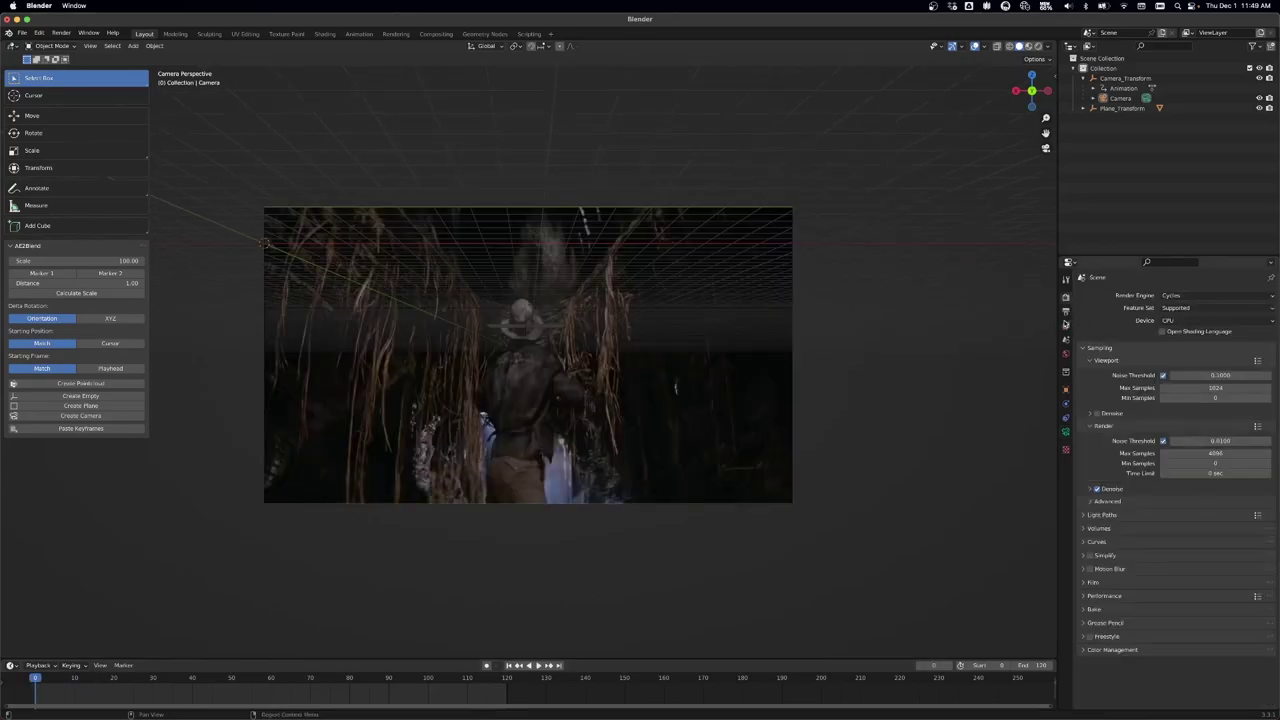
{"action": "left_click", "coordinate": [1065, 311]}
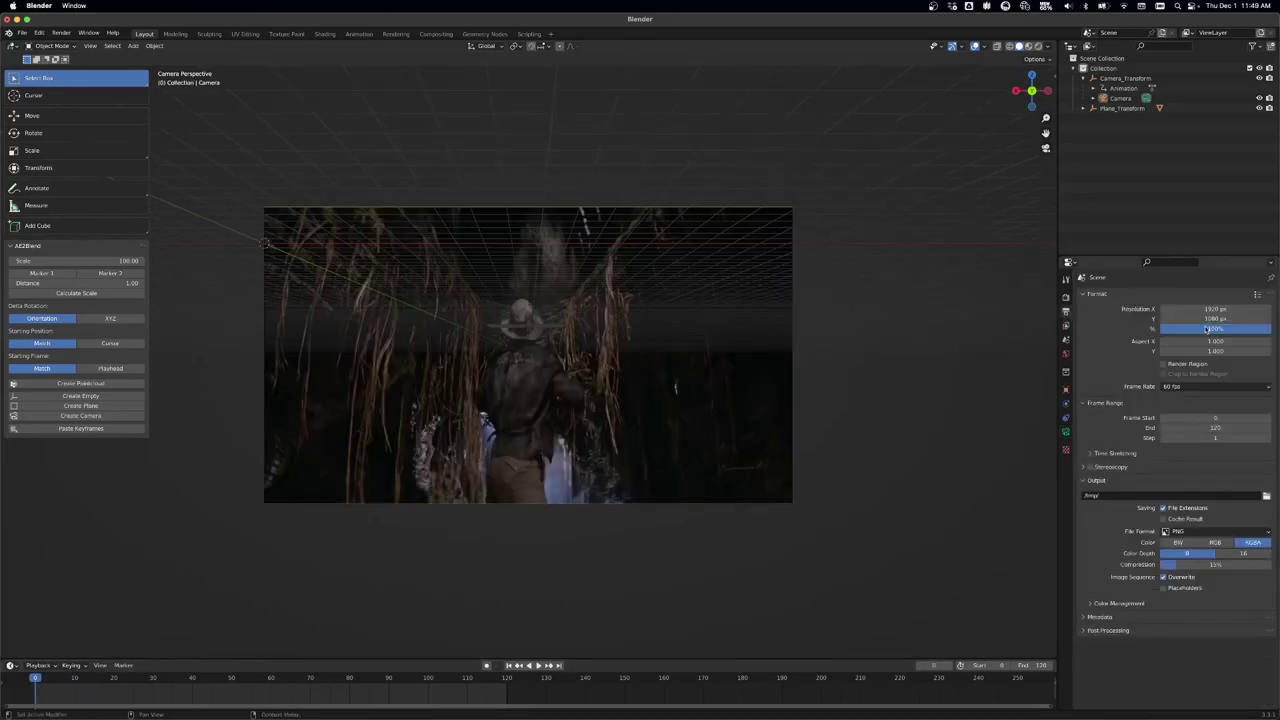
{"action": "type", "text": "816"}
{"action": "key", "text": "Return"}
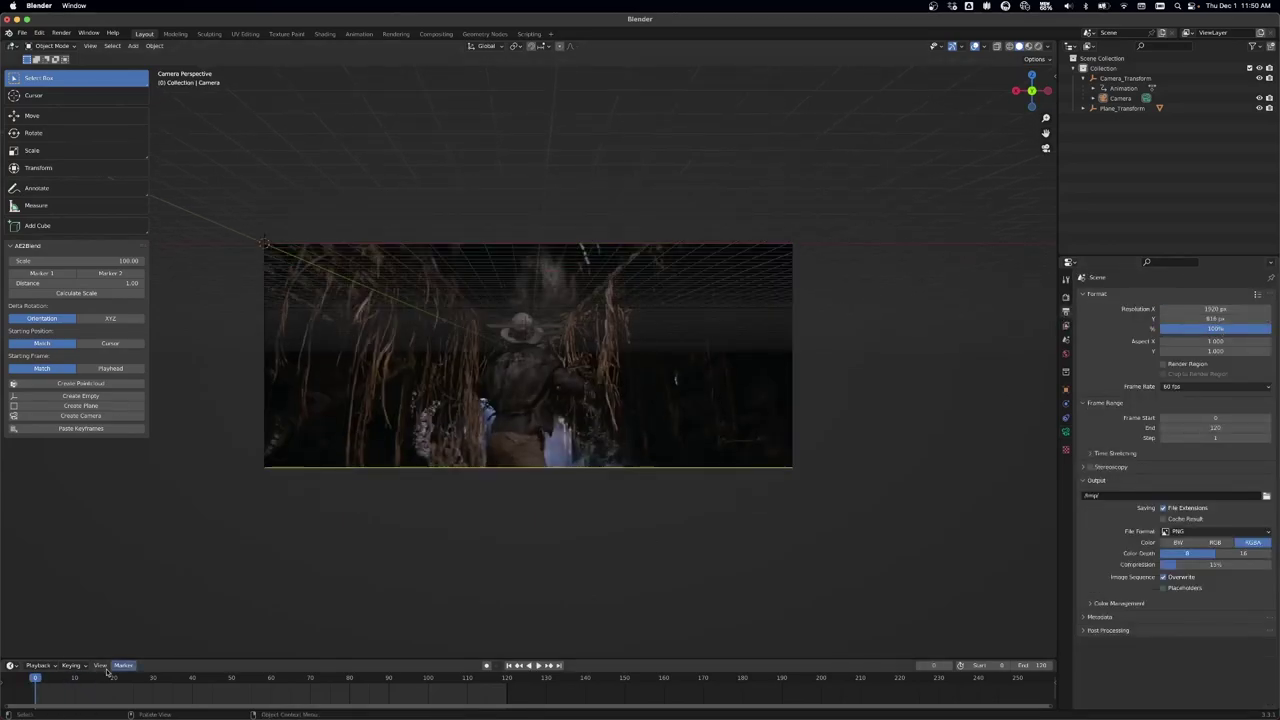
{"action": "key", "text": "space"}
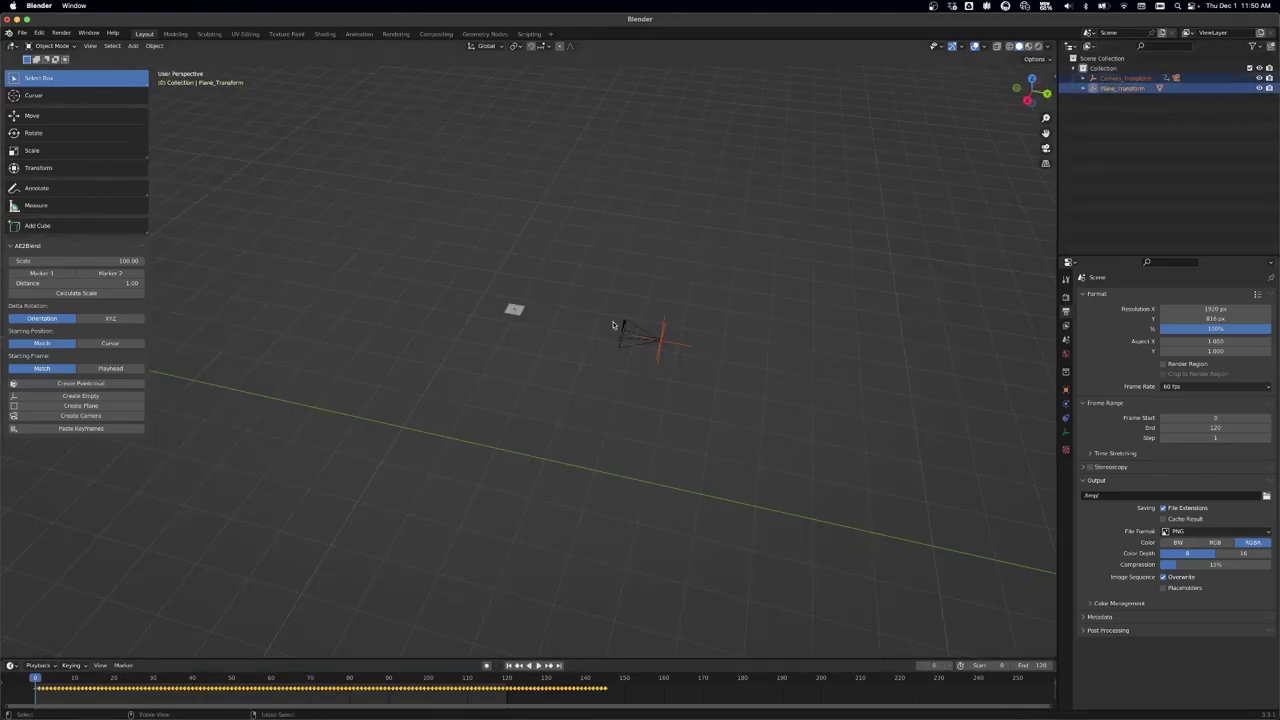
Step: Parent the Camera_Transform empty to the Plane_Transform empty and select Plane_Transform
{"action": "key", "text": "ctrl+p"}
{"action": "left_click", "coordinate": [613, 325]}
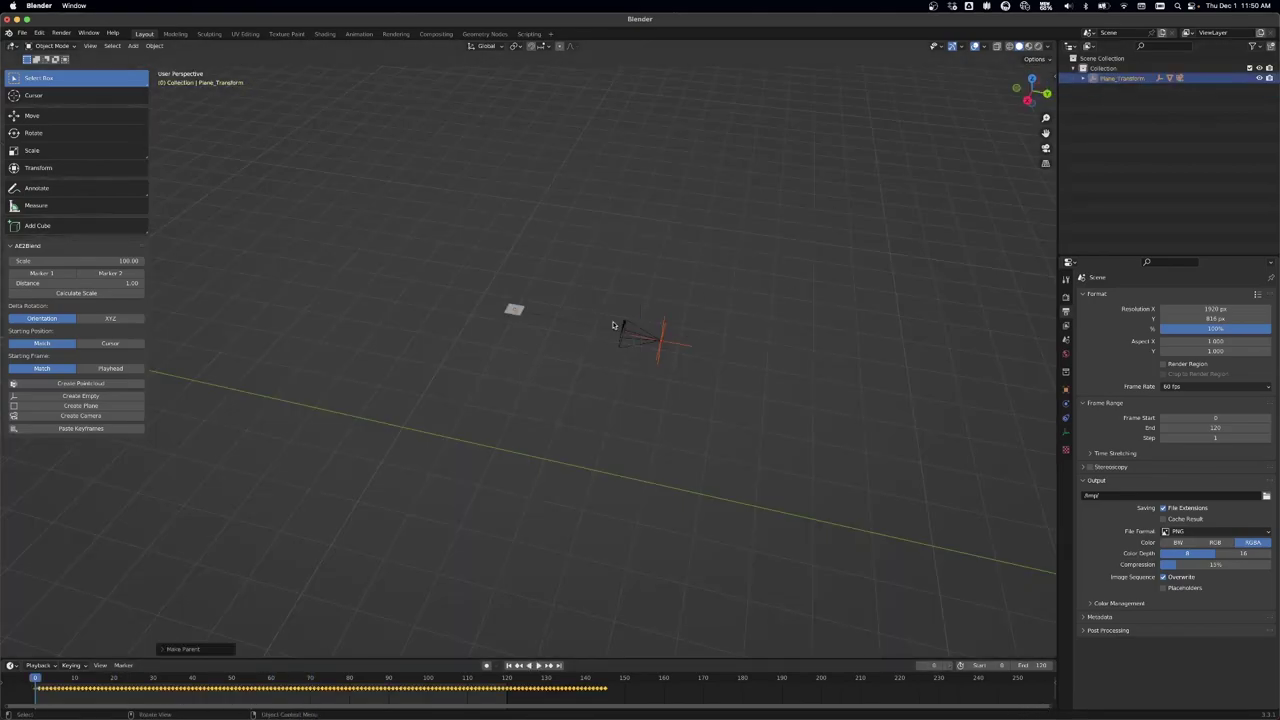
{"action": "left_click", "coordinate": [604, 427]}
{"action": "left_click", "coordinate": [1122, 79]}
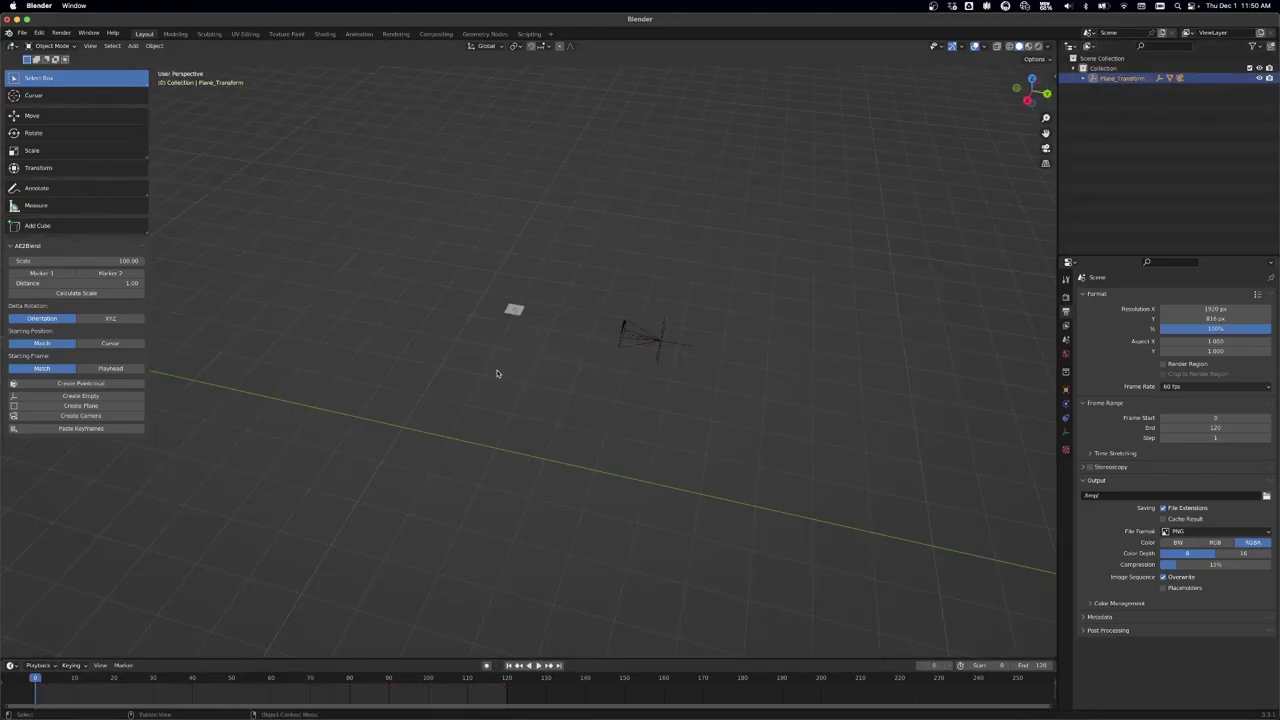
Step: Open the SHOT 3.blend project and play back the soccer ball shot through the camera
{"action": "middle_click_drag", "start_coordinate": [359, 413], "coordinate": [701, 352]}
{"action": "key", "text": "KP_Decimal"}
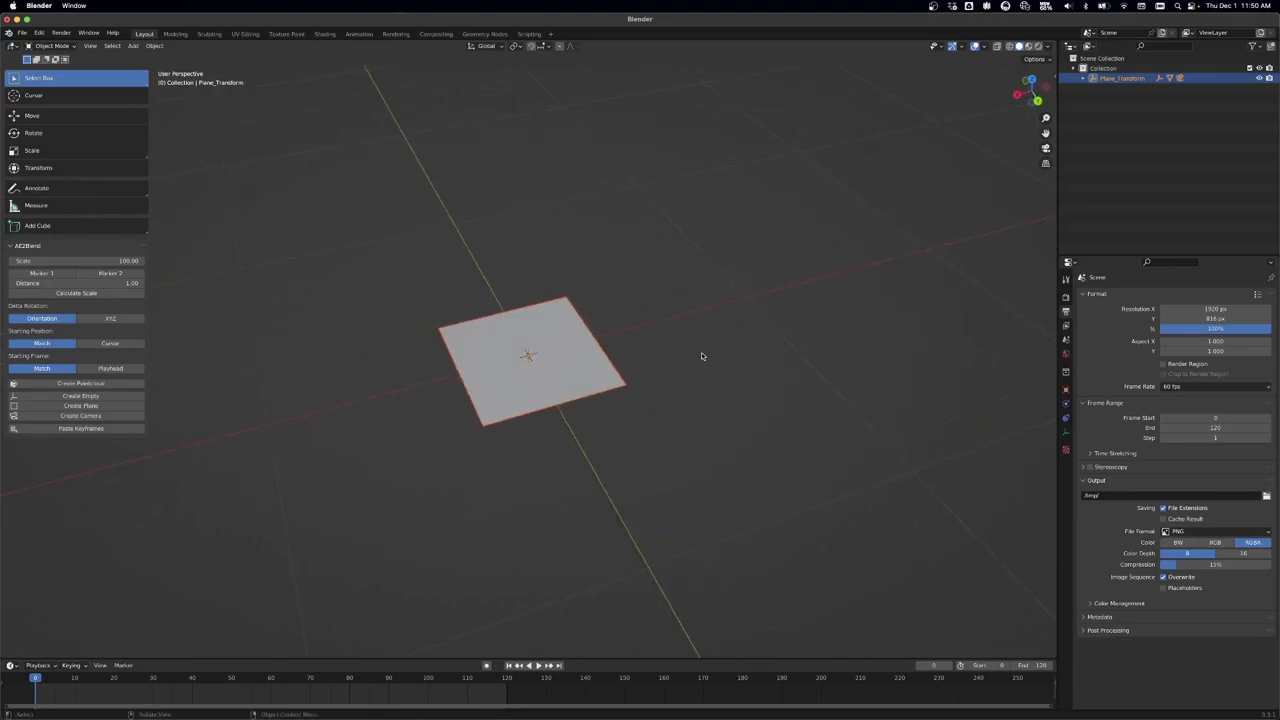
{"action": "key", "text": "ctrl+o"}
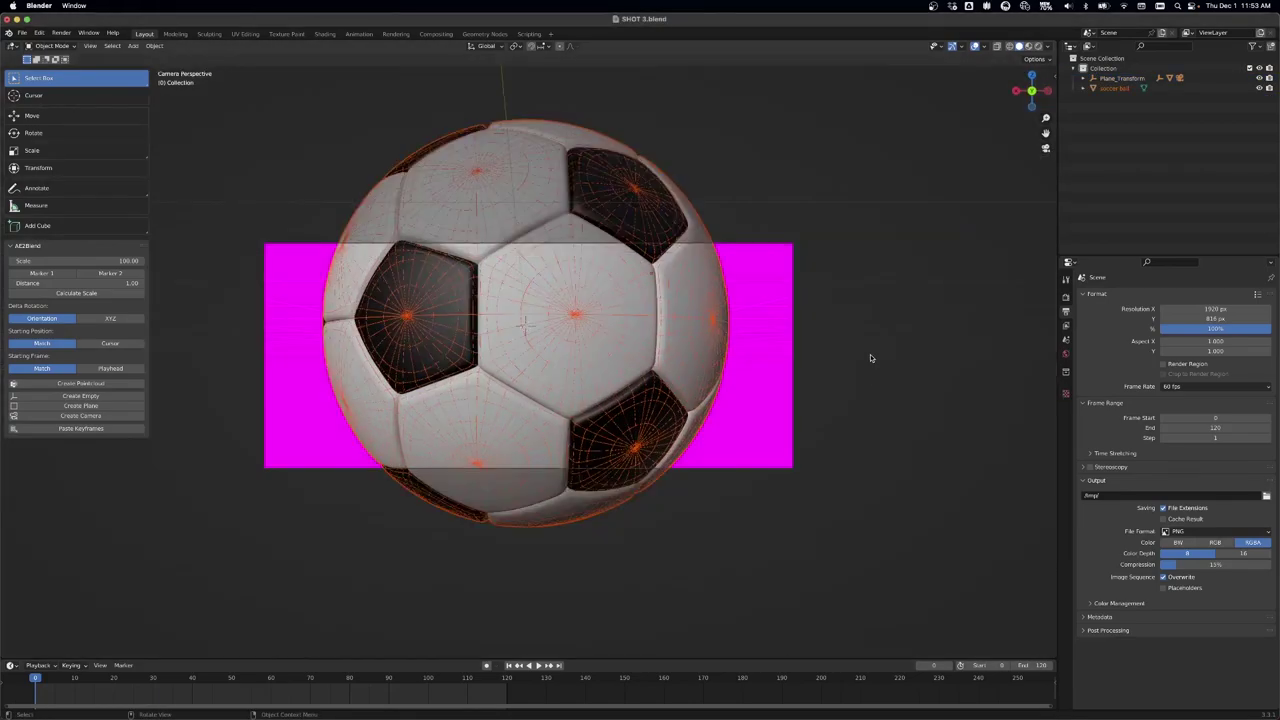
{"action": "key", "text": "space"}
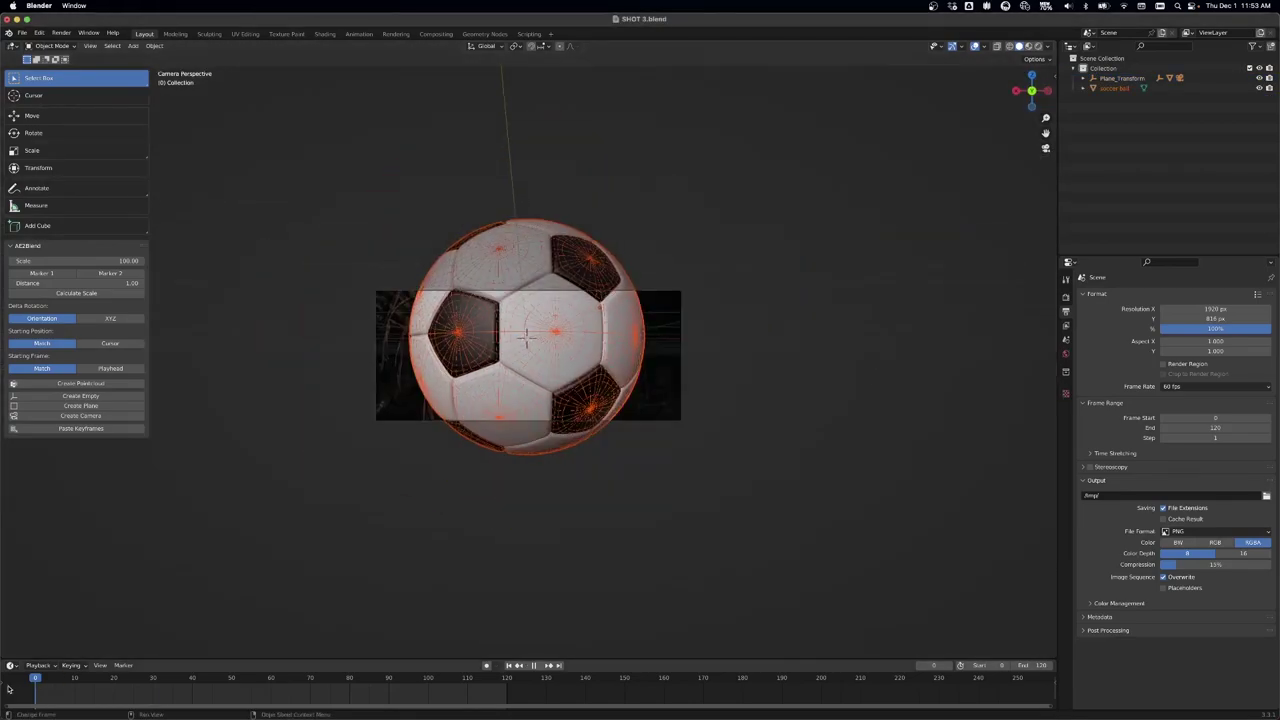
{"action": "key", "text": "space"}
Step: Expand the soccer ball and Plane_Transform hierarchies, select the Camera, and enlarge the timeline area
{"action": "left_click", "coordinate": [1083, 88]}
{"action": "left_click", "coordinate": [1118, 97]}
{"action": "left_click", "coordinate": [1083, 78]}
{"action": "left_click", "coordinate": [1130, 108]}
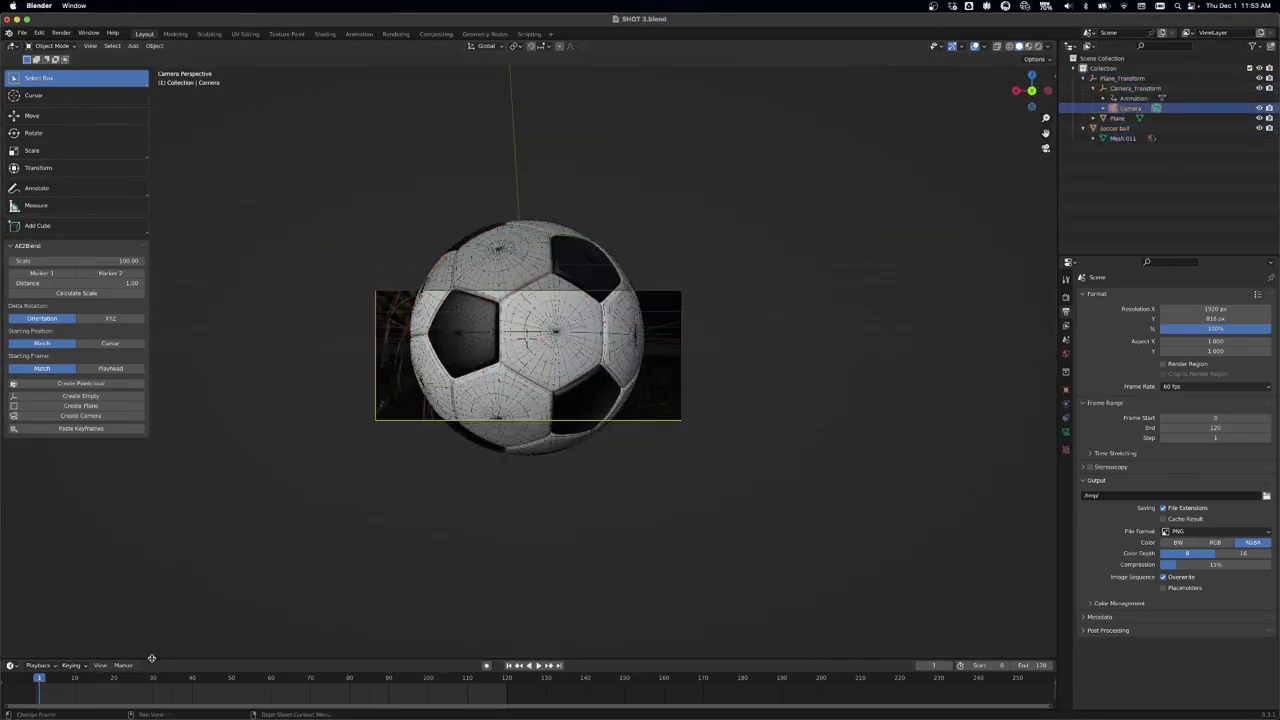
{"action": "left_click_drag", "start_coordinate": [152, 659], "coordinate": [152, 505]}
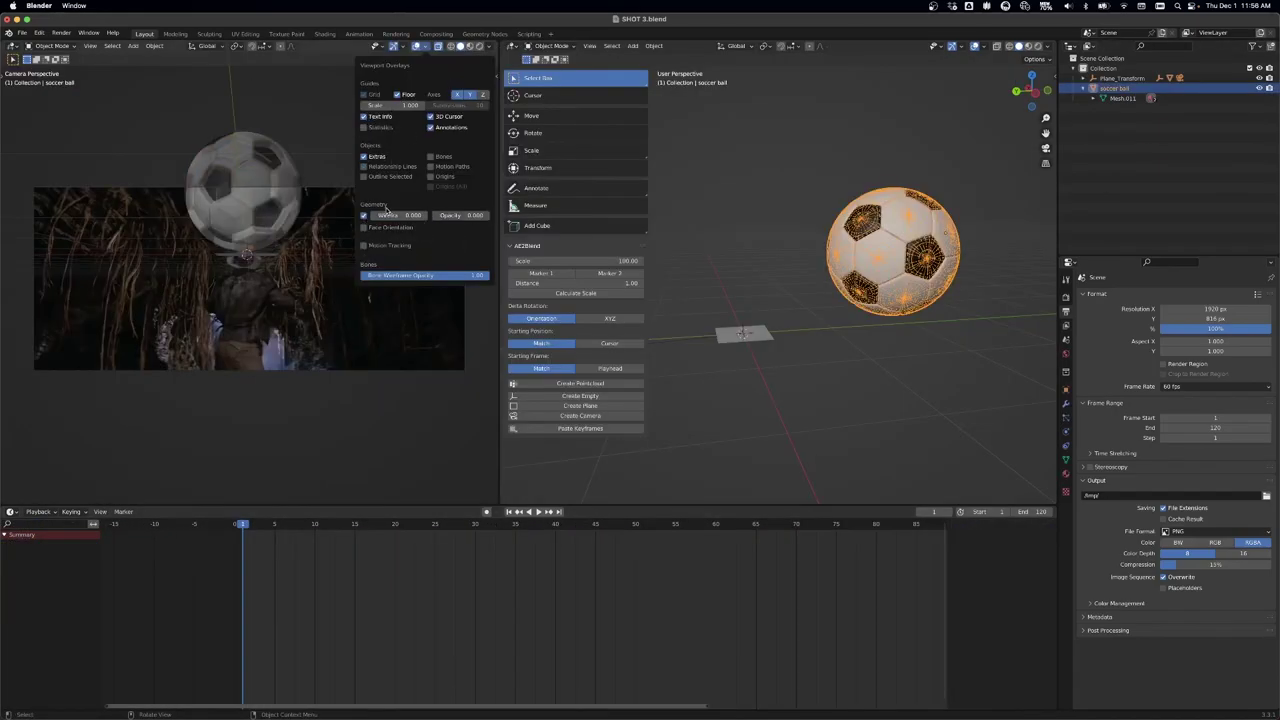
Step: Show the camera view as wireframe, scale the soccer ball and move it along Z toward the boulder in the footage
{"action": "key", "text": "shift+z"}
{"action": "key", "text": "s"}
{"action": "left_click", "coordinate": [980, 296]}
{"action": "key", "text": "g"}
{"action": "key", "text": "z"}
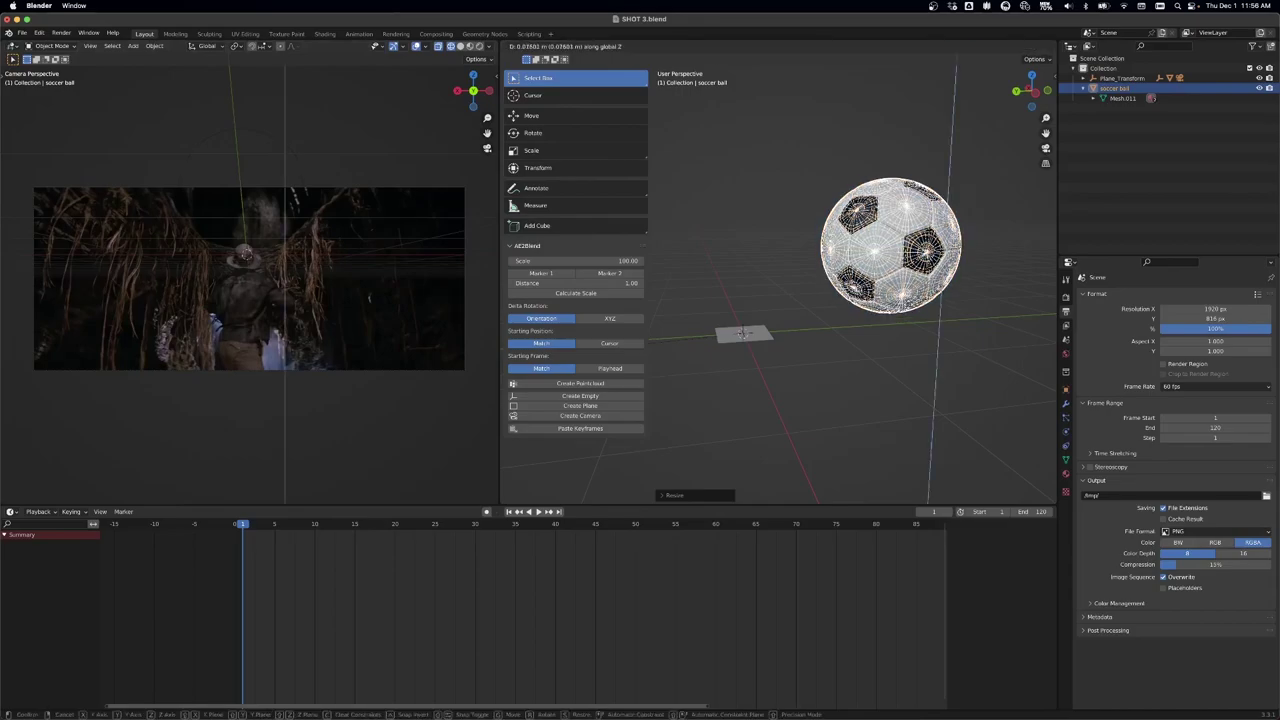
{"action": "left_click", "coordinate": [877, 318]}
Step: Fine-tune the soccer ball's position along X and Z at frame 1 so it overlaps the boulder
{"action": "key", "text": "g"}
{"action": "key", "text": "x"}
{"action": "left_click", "coordinate": [881, 325]}
{"action": "key", "text": "g"}
{"action": "key", "text": "z"}
{"action": "left_click", "coordinate": [888, 331]}
{"action": "key", "text": "g"}
{"action": "key", "text": "x"}
{"action": "left_click", "coordinate": [896, 337]}
Step: Scale the soccer ball up slightly to match the boulder and keyframe its transforms at frame 1
{"action": "key", "text": "s"}
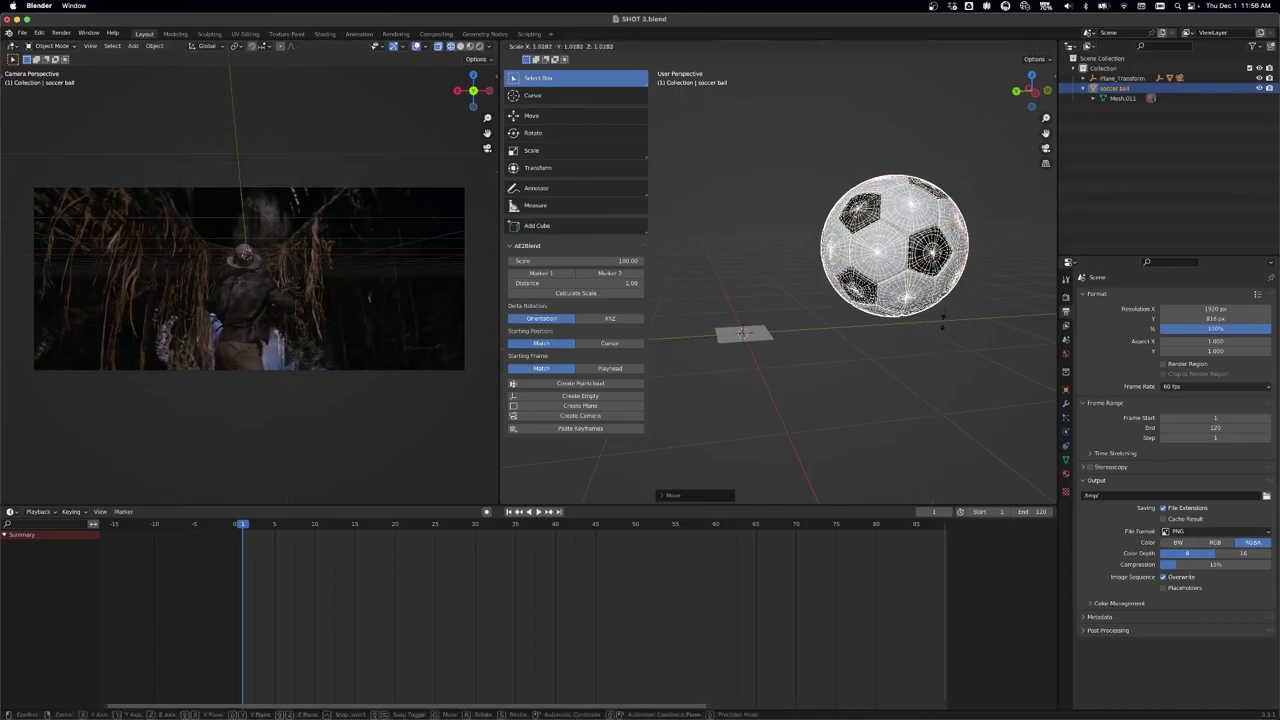
{"action": "left_click", "coordinate": [943, 322]}
{"action": "left_click", "coordinate": [942, 335]}
{"action": "left_click", "coordinate": [912, 288]}
{"action": "key", "text": "i"}
{"action": "left_click", "coordinate": [886, 390]}
Step: Advance to frame 59, move the soccer ball onto the boulder's new position and adjust it along Z
{"action": "left_click_drag", "start_coordinate": [245, 527], "coordinate": [305, 530]}
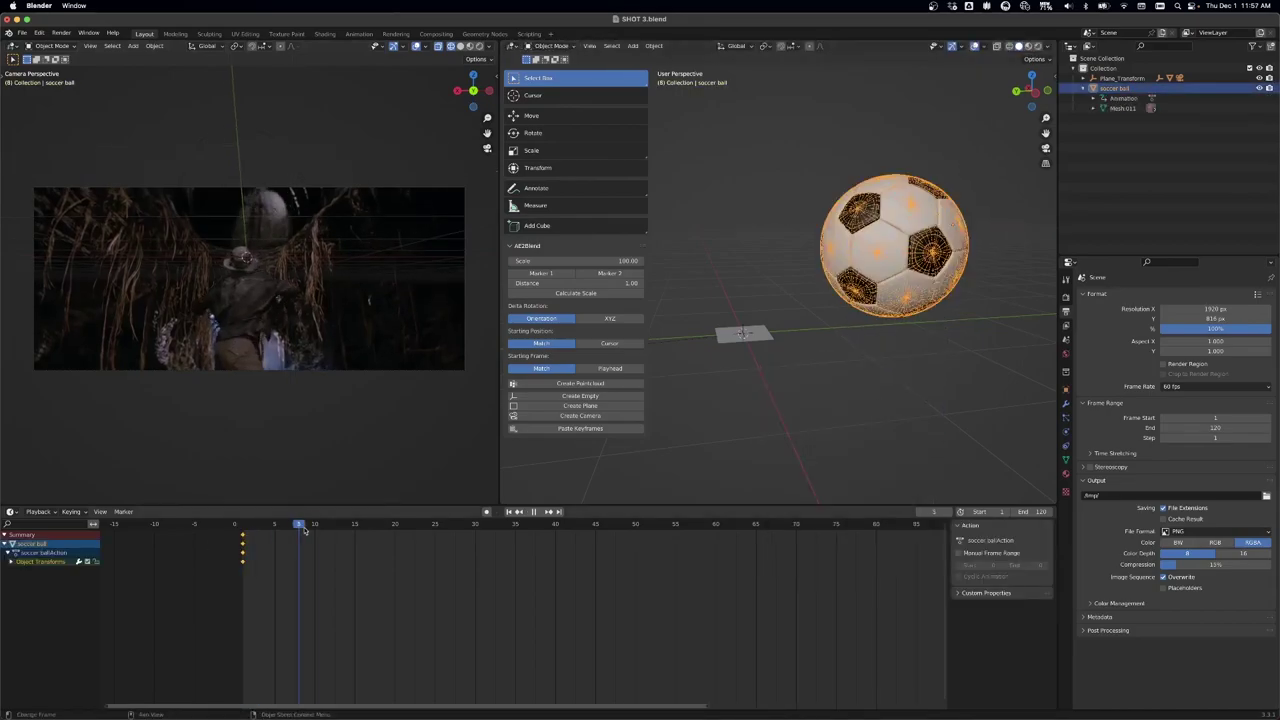
{"action": "key", "text": "space"}
{"action": "key", "text": "g"}
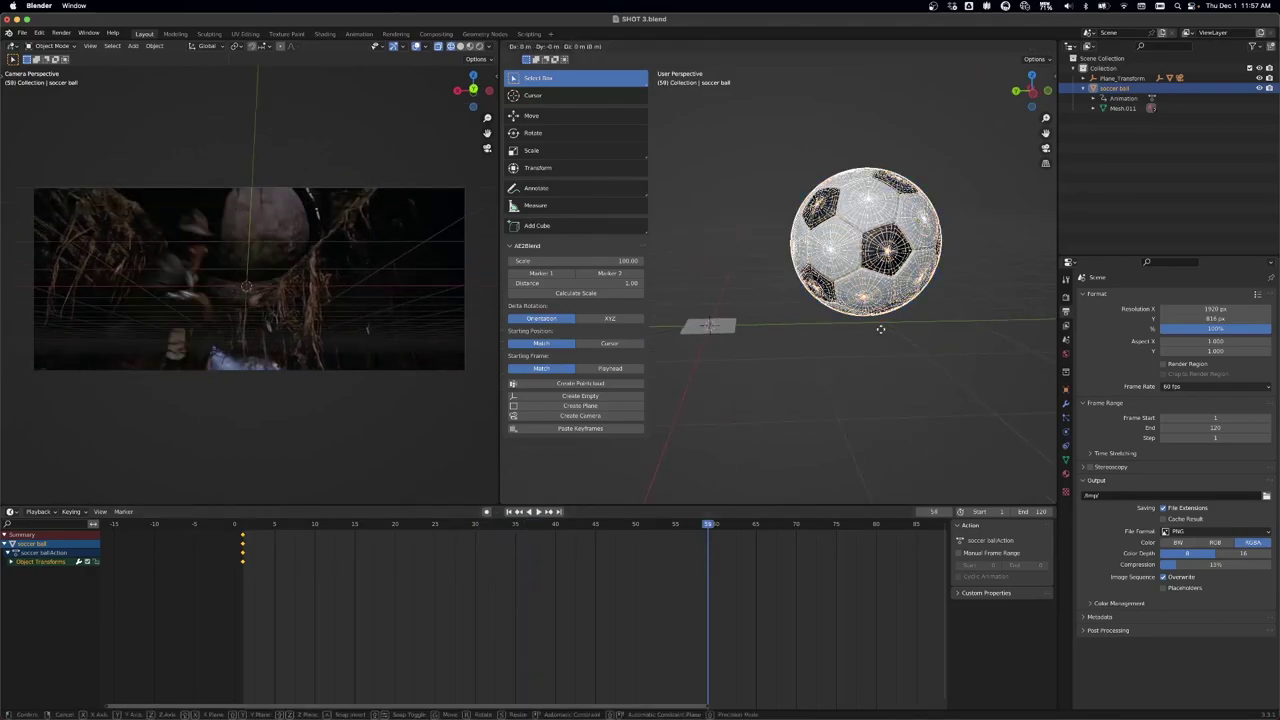
{"action": "left_click", "coordinate": [752, 323]}
{"action": "key", "text": "g"}
{"action": "key", "text": "z"}
{"action": "left_click", "coordinate": [749, 332]}
Step: Refine the soccer ball's alignment with the boulder at frame 59 by small moves along X and Z
{"action": "key", "text": "g"}
{"action": "key", "text": "x"}
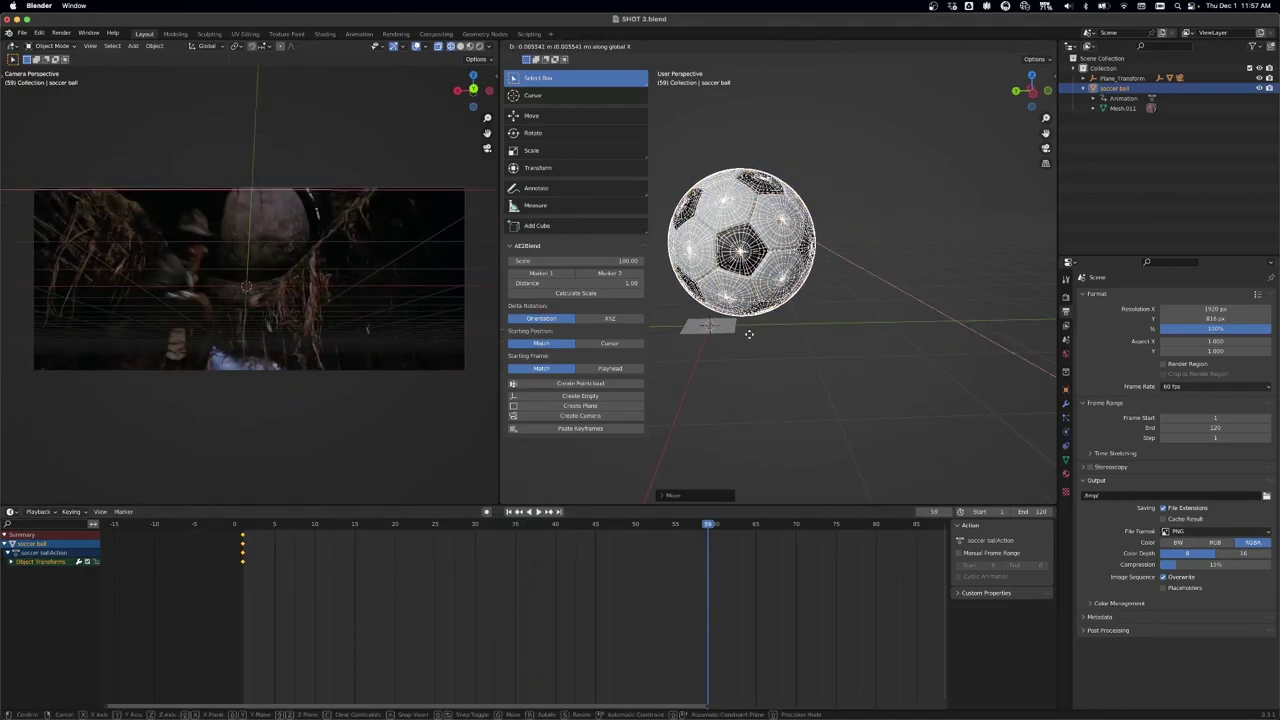
{"action": "left_click", "coordinate": [749, 334]}
{"action": "key", "text": "g"}
{"action": "key", "text": "z"}
{"action": "left_click", "coordinate": [749, 339]}
{"action": "key", "text": "g"}
{"action": "key", "text": "x"}
{"action": "left_click", "coordinate": [751, 340]}
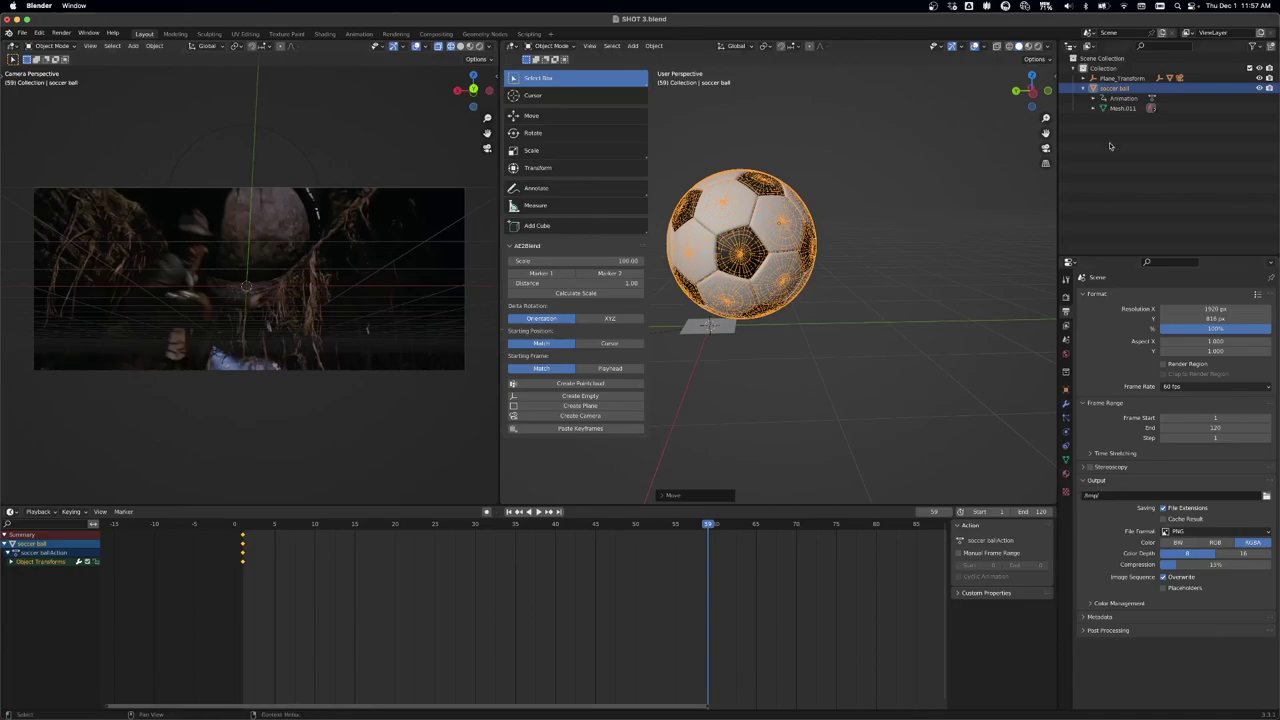
Step: Select the Camera under Plane_Transform and lower the opacity of its background footage
{"action": "left_click", "coordinate": [1083, 78], "text": "shift"}
{"action": "left_click", "coordinate": [1130, 108]}
{"action": "left_click", "coordinate": [1066, 417]}
{"action": "left_click_drag", "start_coordinate": [1262, 589], "coordinate": [1236, 589]}
Step: Select the soccer ball and keyframe its transforms at frame 59
{"action": "left_click", "coordinate": [785, 275]}
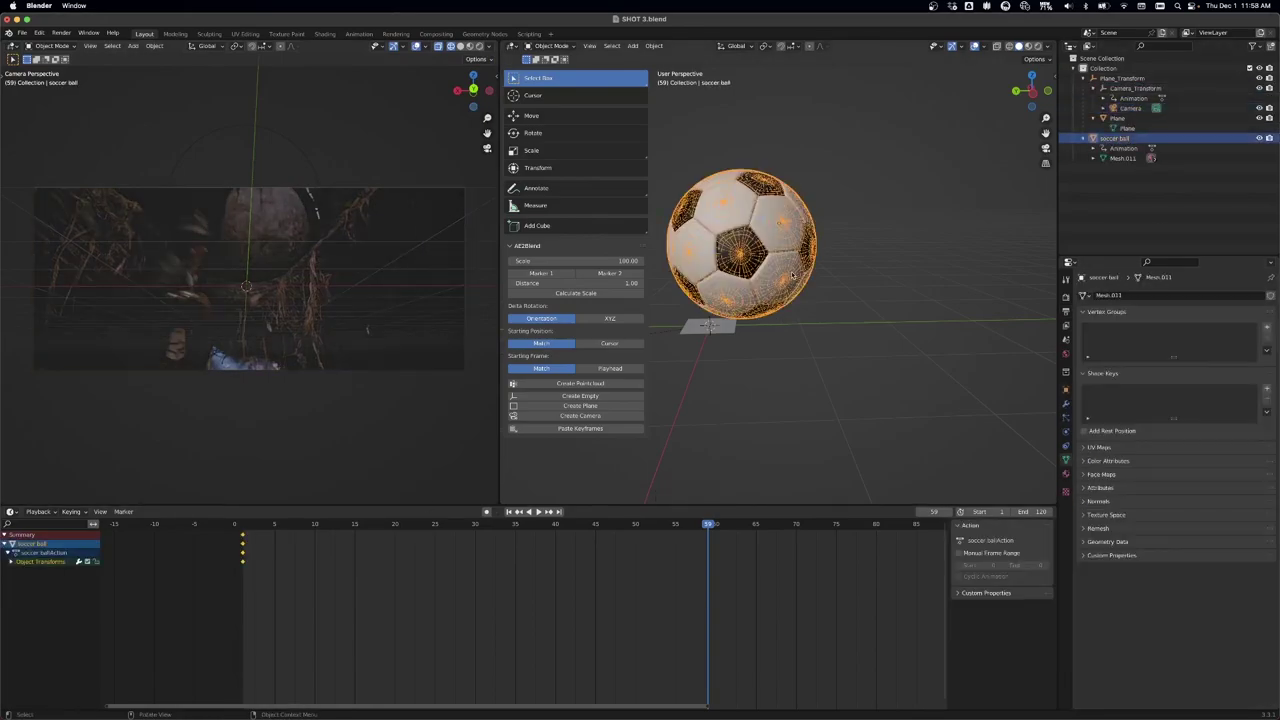
{"action": "key", "text": "i"}
{"action": "left_click", "coordinate": [786, 269]}
Step: Return to frame 1 and move the soccer ball along the Y axis
{"action": "left_click_drag", "start_coordinate": [706, 526], "coordinate": [242, 562]}
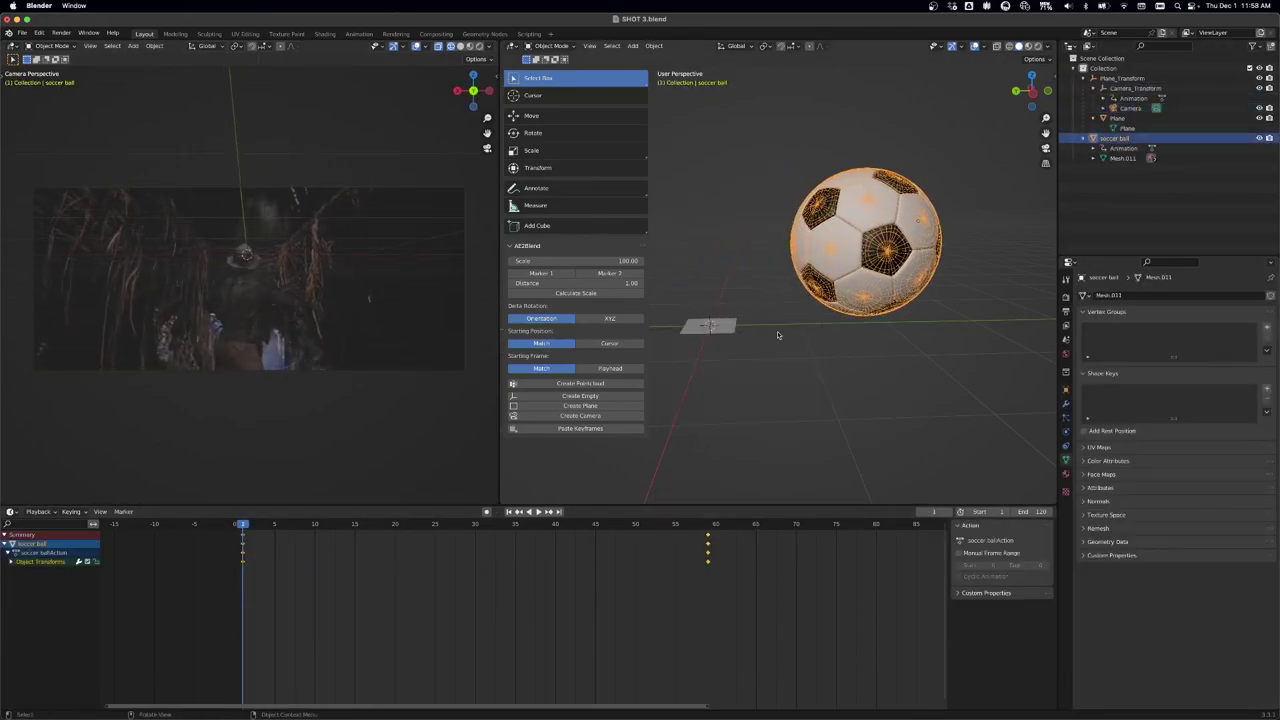
{"action": "key", "text": "g"}
{"action": "key", "text": "y"}
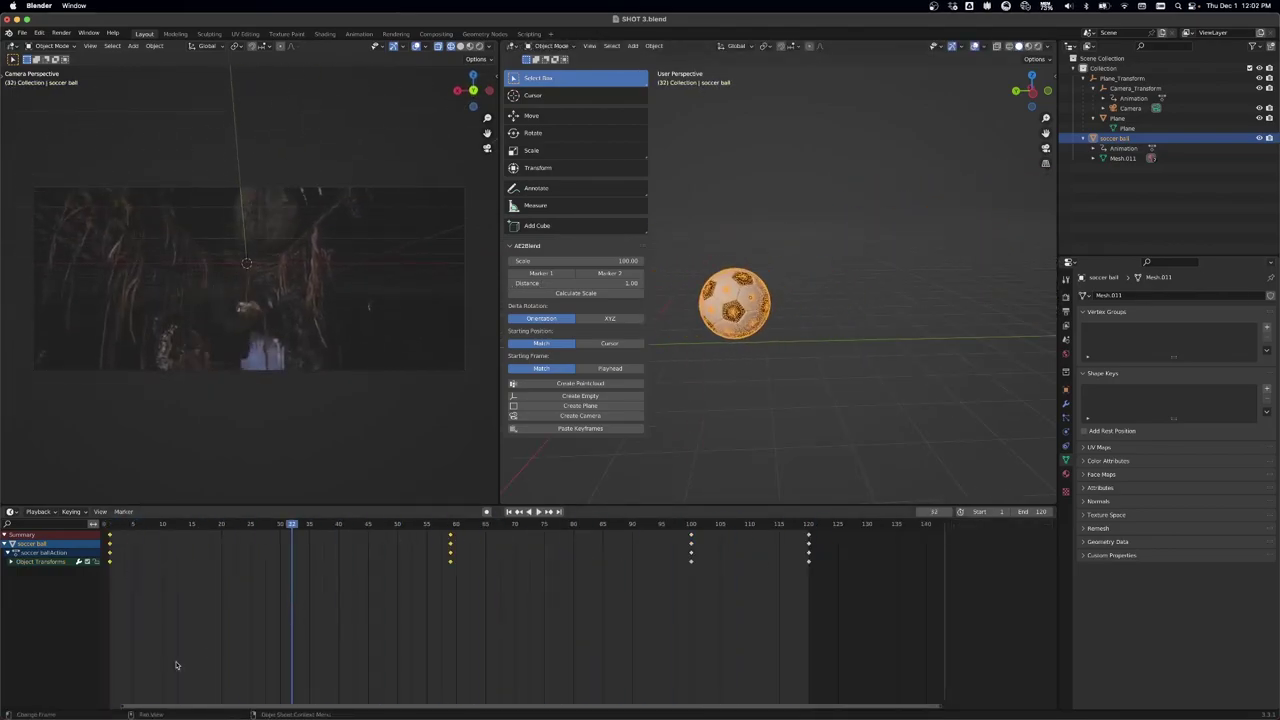
Step: Show the soccer ball's animation curves in the Graph Editor and hide its X, Y and Z scale curves
{"action": "left_click", "coordinate": [11, 562]}
{"action": "left_click", "coordinate": [12, 512]}
{"action": "left_click", "coordinate": [145, 557]}
{"action": "scroll", "coordinate": [437, 677], "scroll_direction": "down", "scroll_amount": 10}
{"action": "left_click", "coordinate": [11, 553]}
{"action": "left_click_drag", "start_coordinate": [18, 616], "coordinate": [18, 634]}
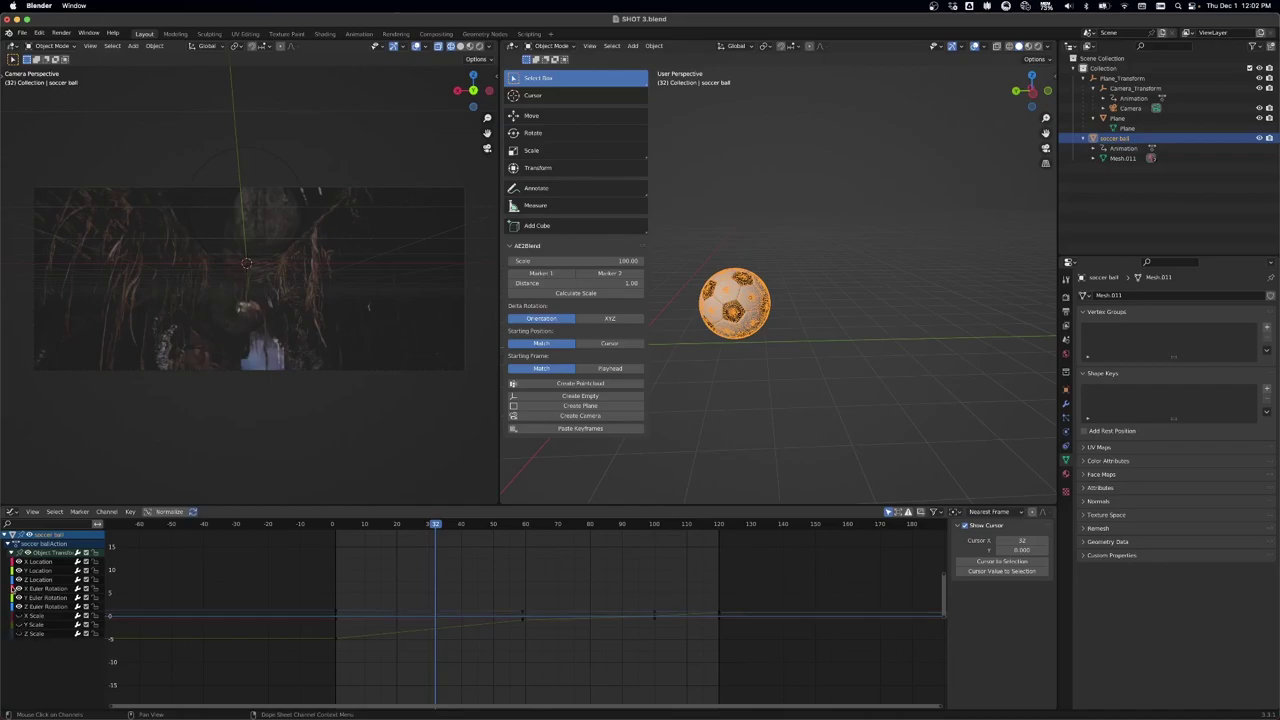
{"action": "left_click", "coordinate": [14, 562]}
{"action": "middle_click_drag", "start_coordinate": [848, 268], "coordinate": [815, 312]}
{"action": "left_click", "coordinate": [654, 46]}
{"action": "left_click", "coordinate": [811, 285]}
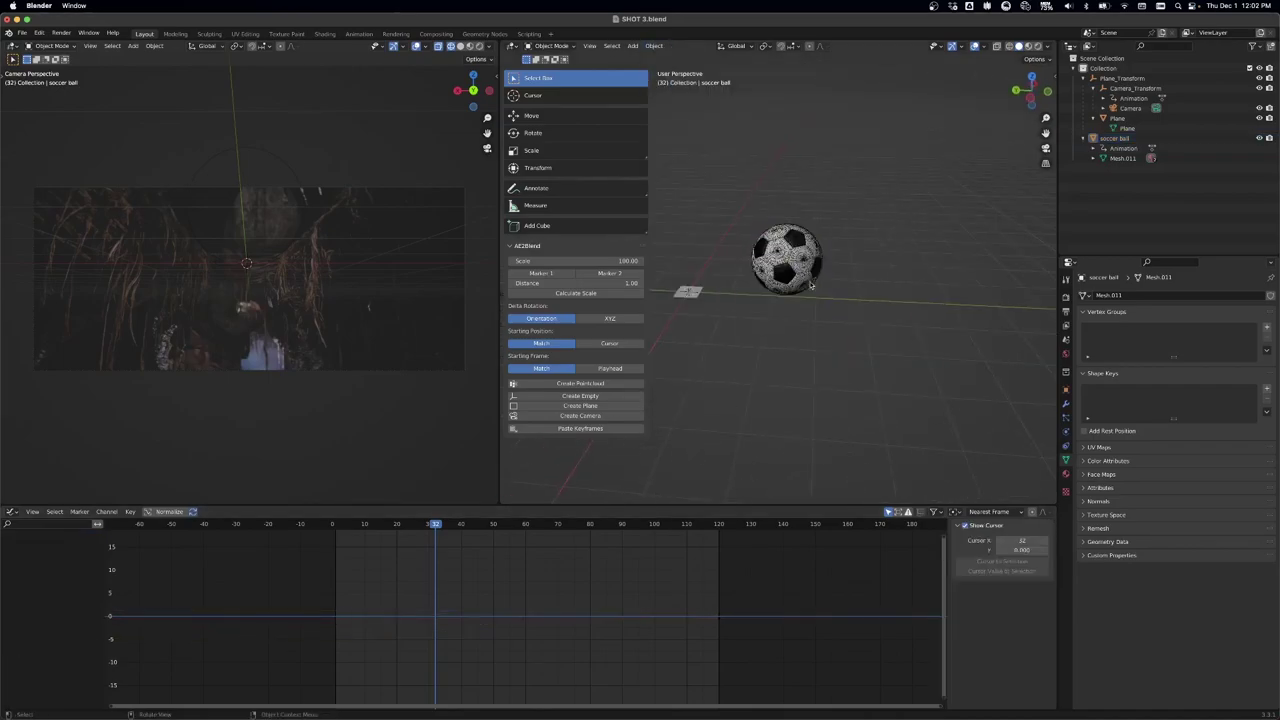
{"action": "left_click", "coordinate": [800, 268]}
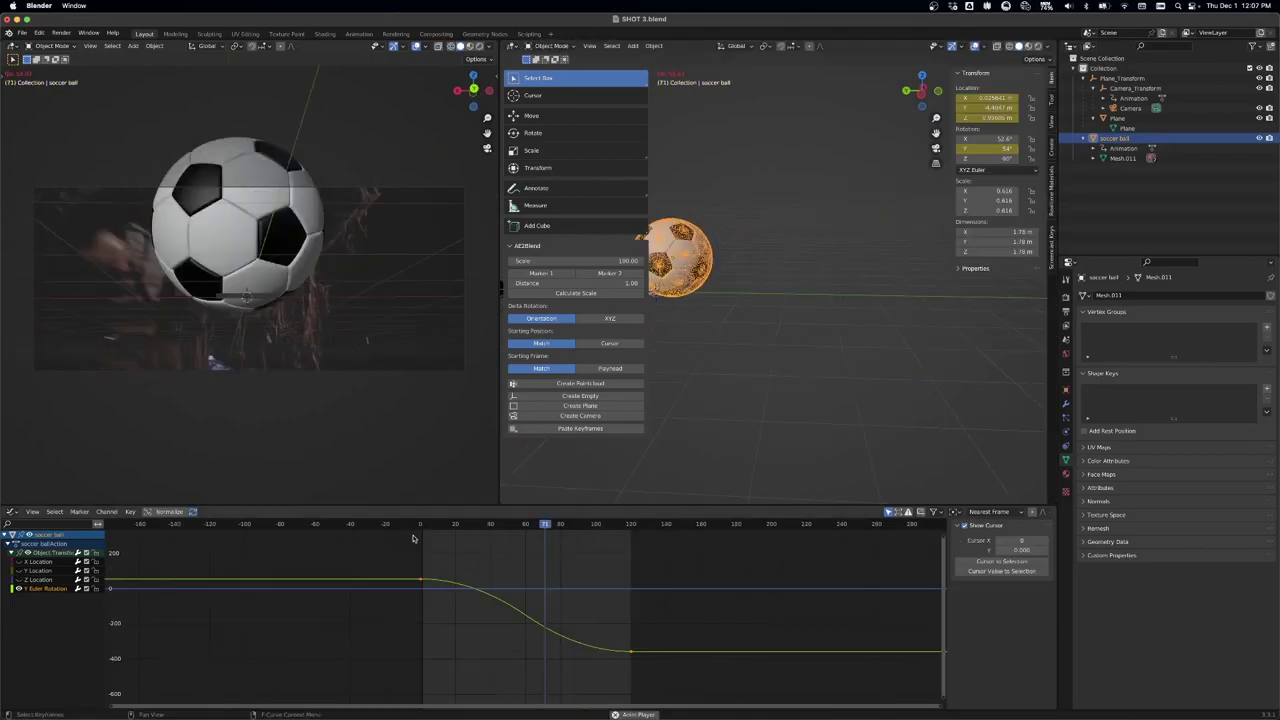
Step: Shift the Y rotation curve's end keyframe to about frame 135 and its start keyframe to before frame 0, and play the result
{"action": "key", "text": "space"}
{"action": "left_click_drag", "start_coordinate": [650, 634], "coordinate": [614, 663]}
{"action": "key", "text": "g"}
{"action": "left_click_drag", "start_coordinate": [436, 562], "coordinate": [389, 589]}
{"action": "key", "text": "g"}
{"action": "key", "text": "space"}
{"action": "key", "text": "space"}
Step: Set the soccer ball's Y rotation to -200° at frame 135, keyframe it and play the animation
{"action": "right_click_drag", "start_coordinate": [620, 545], "coordinate": [659, 545], "text": "shift"}
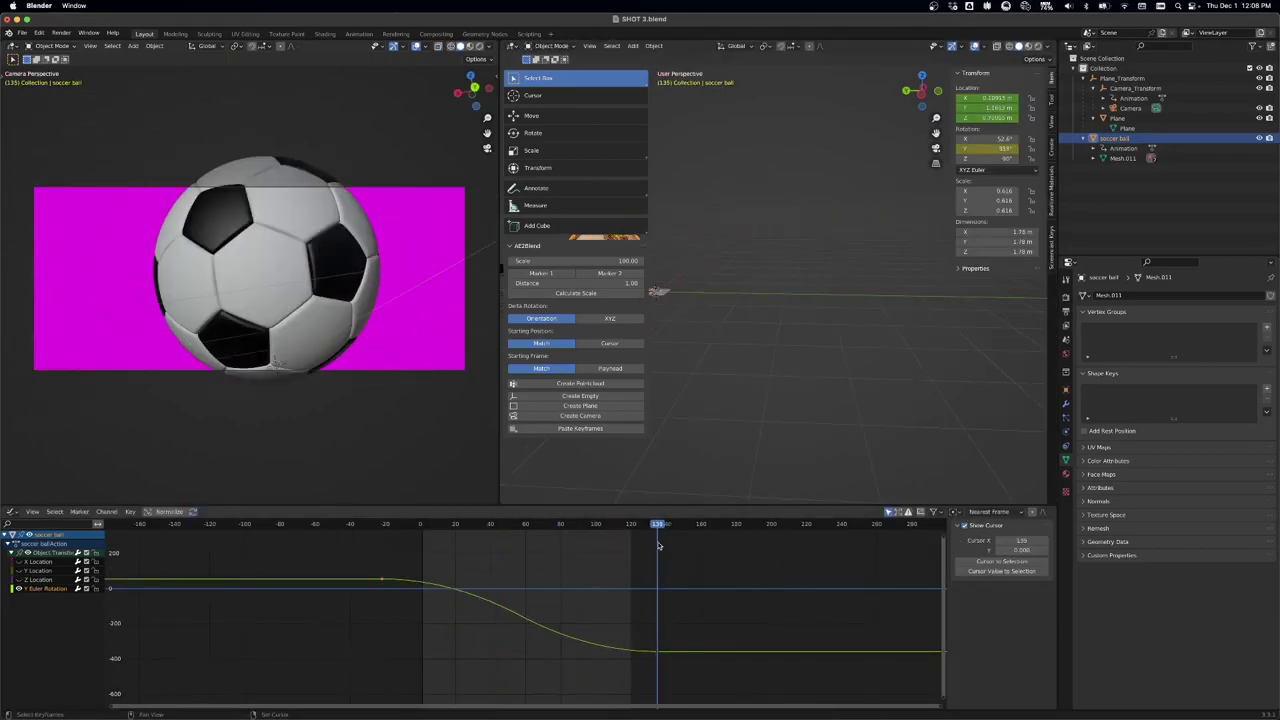
{"action": "type", "text": "-200"}
{"action": "key", "text": "Return"}
{"action": "key", "text": "i"}
{"action": "key", "text": "space"}
Step: Set the Y rotation keyframes' easing type to Ease In and play back the rolling ball
{"action": "key", "text": "ctrl+e"}
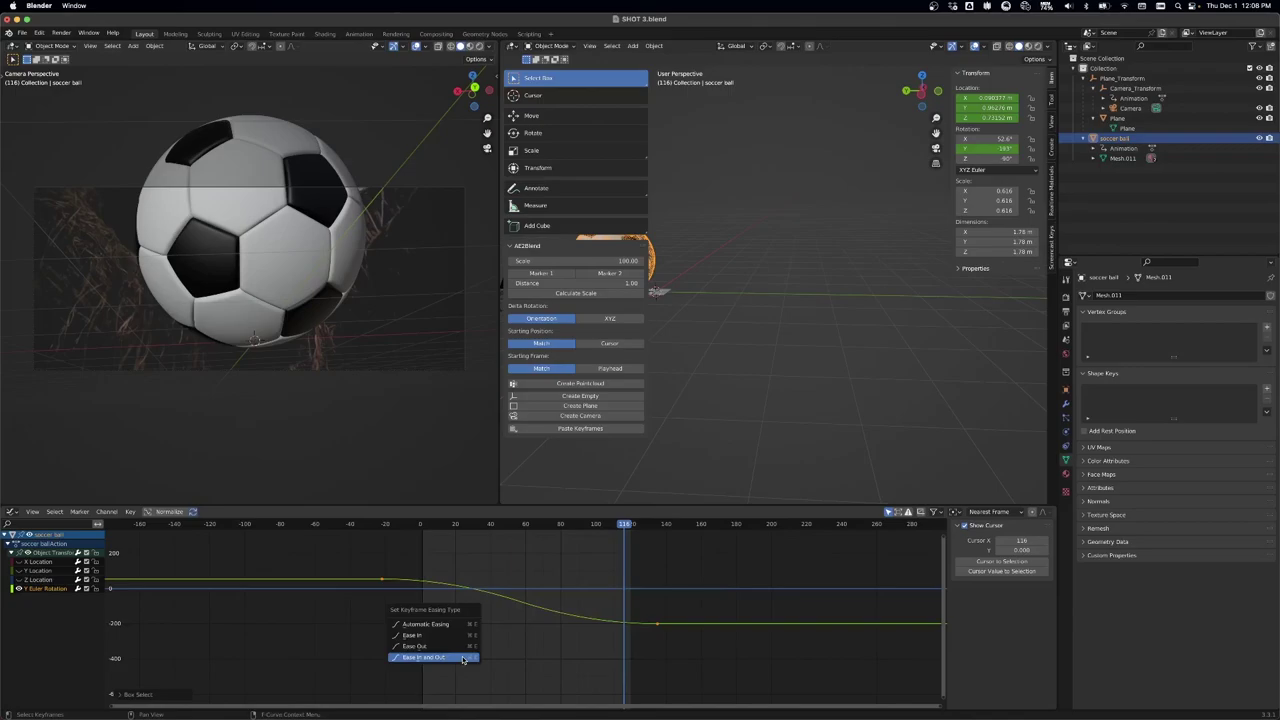
{"action": "left_click", "coordinate": [455, 634]}
{"action": "left_click_drag", "start_coordinate": [406, 568], "coordinate": [366, 596]}
{"action": "key", "text": "space"}
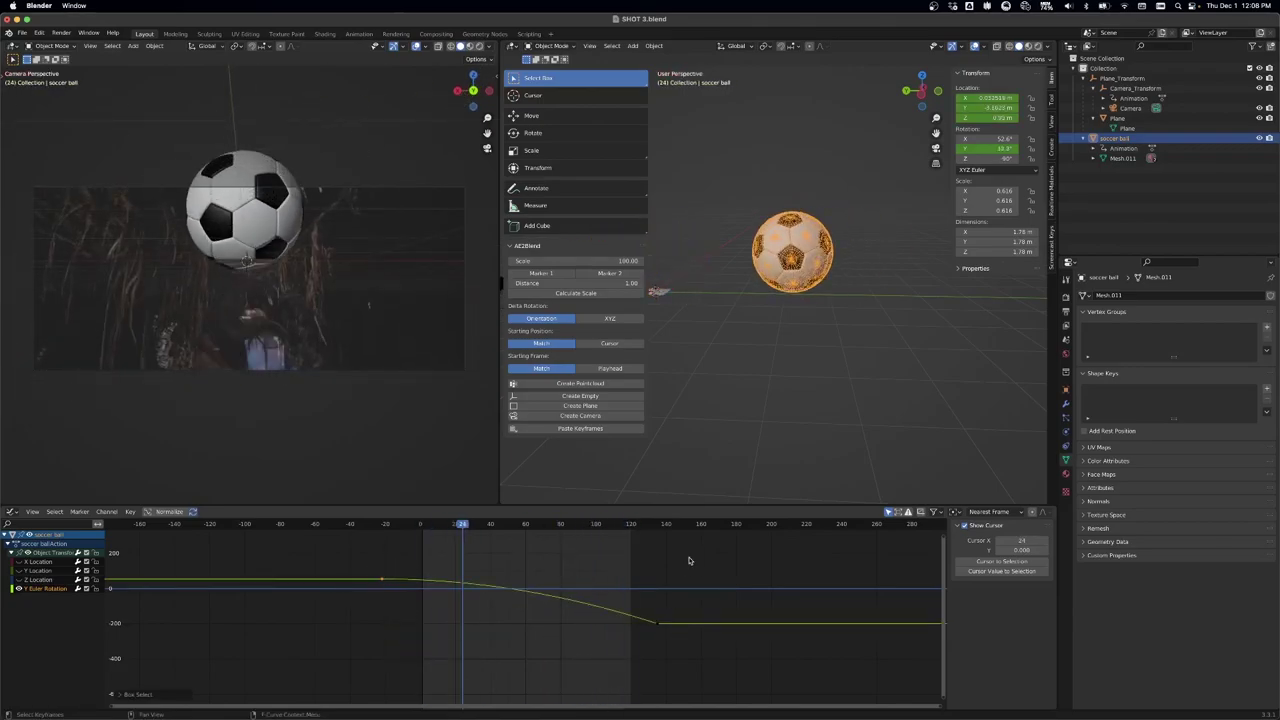
{"action": "key", "text": "space"}
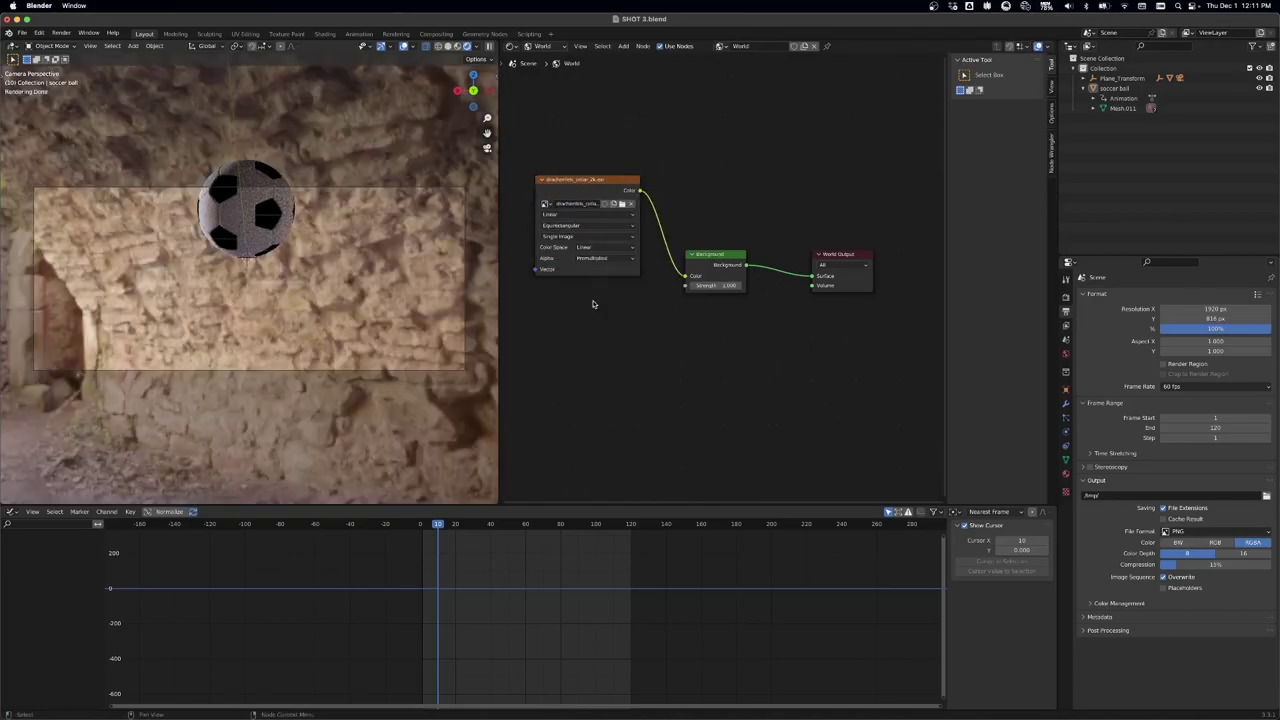
Step: Add Texture Coordinate and Mapping nodes to the world's environment texture and rotate the mapping about 124° around Z
{"action": "key", "text": "ctrl+t"}
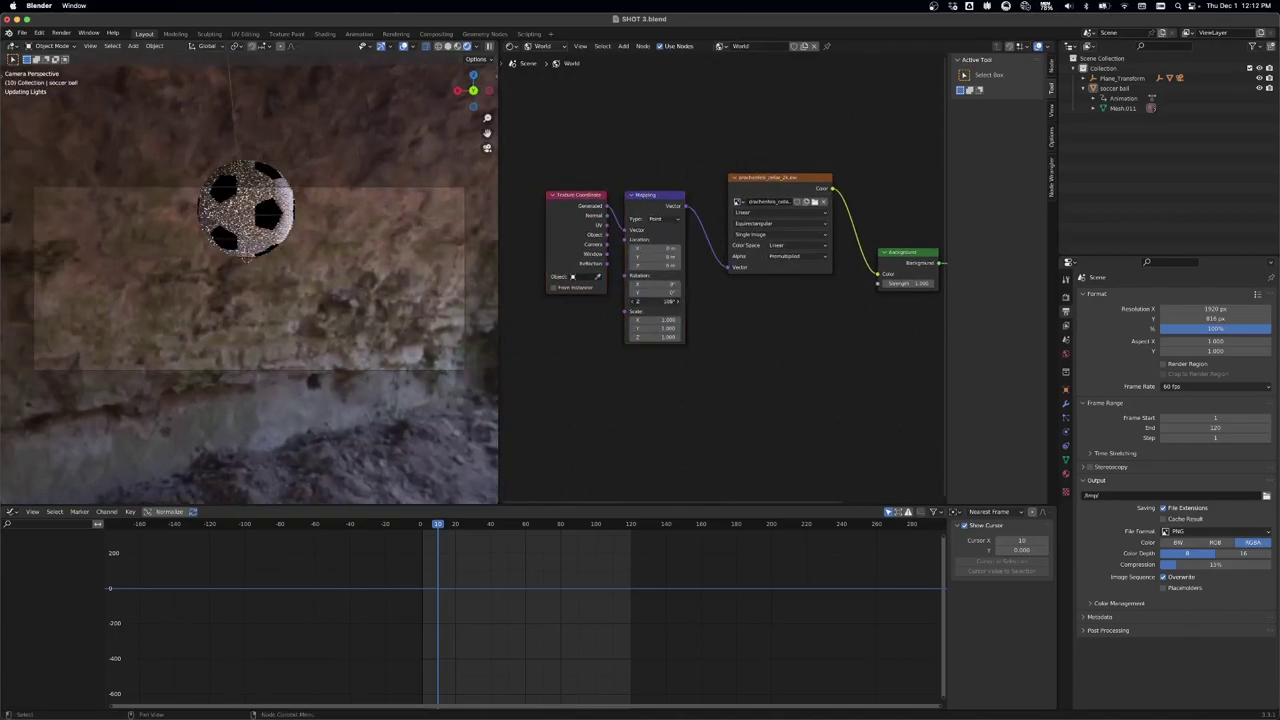
{"action": "left_click_drag", "start_coordinate": [655, 301], "coordinate": [670, 301]}
Step: Select the Camera under Camera_Transform and make the render's film background transparent
{"action": "left_click", "coordinate": [1114, 88]}
{"action": "left_click", "coordinate": [1083, 78]}
{"action": "left_click", "coordinate": [1130, 108]}
{"action": "left_click", "coordinate": [1066, 432]}
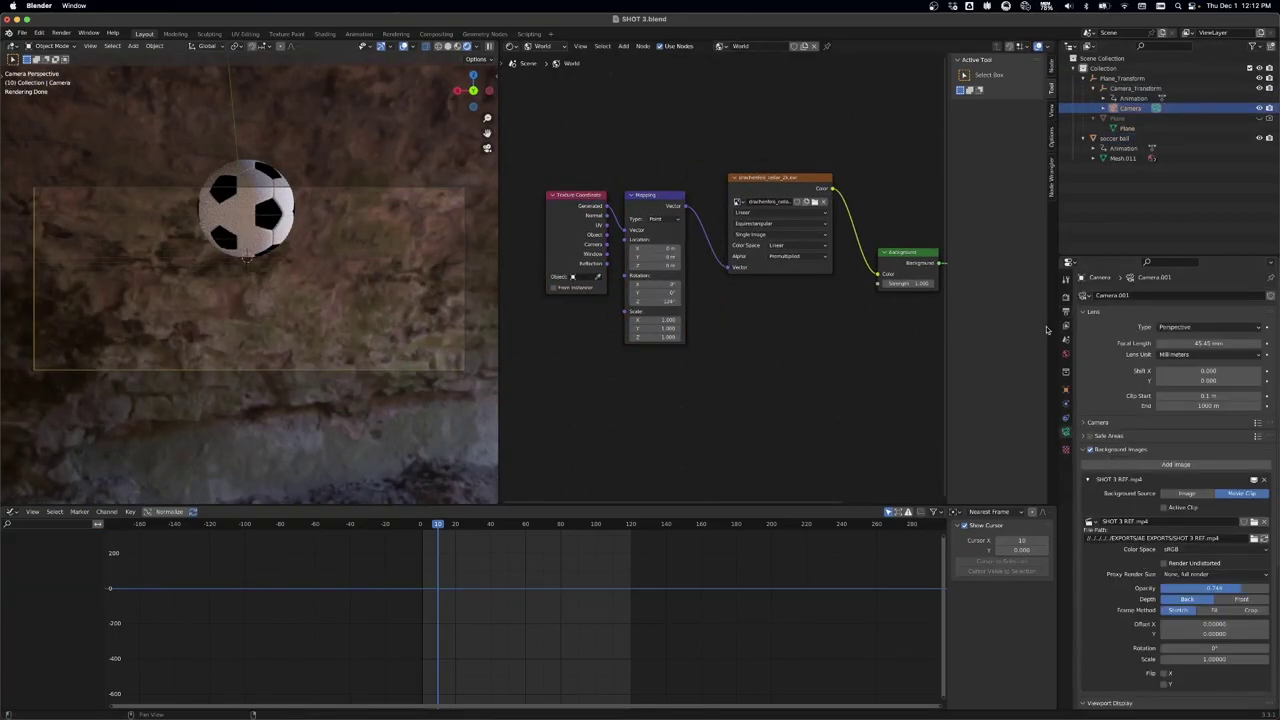
{"action": "left_click", "coordinate": [1066, 297]}
{"action": "left_click", "coordinate": [1092, 582]}
{"action": "left_click", "coordinate": [1097, 655]}
{"action": "middle_click_drag", "start_coordinate": [924, 280], "coordinate": [840, 288]}
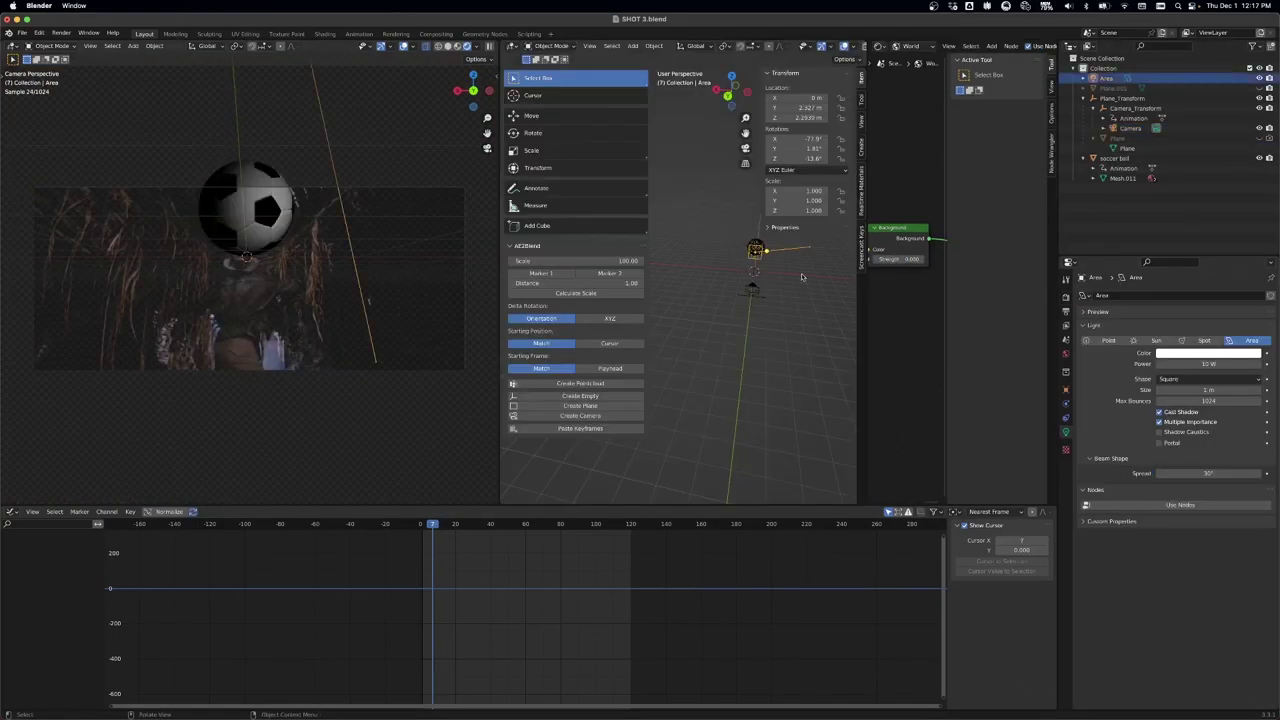
Step: Set the area light's size to 0.82 m and briefly hide the soccer ball to compare it with the boulder's lighting
{"action": "left_click_drag", "start_coordinate": [1208, 390], "coordinate": [1262, 390]}
{"action": "left_click", "coordinate": [1259, 158]}
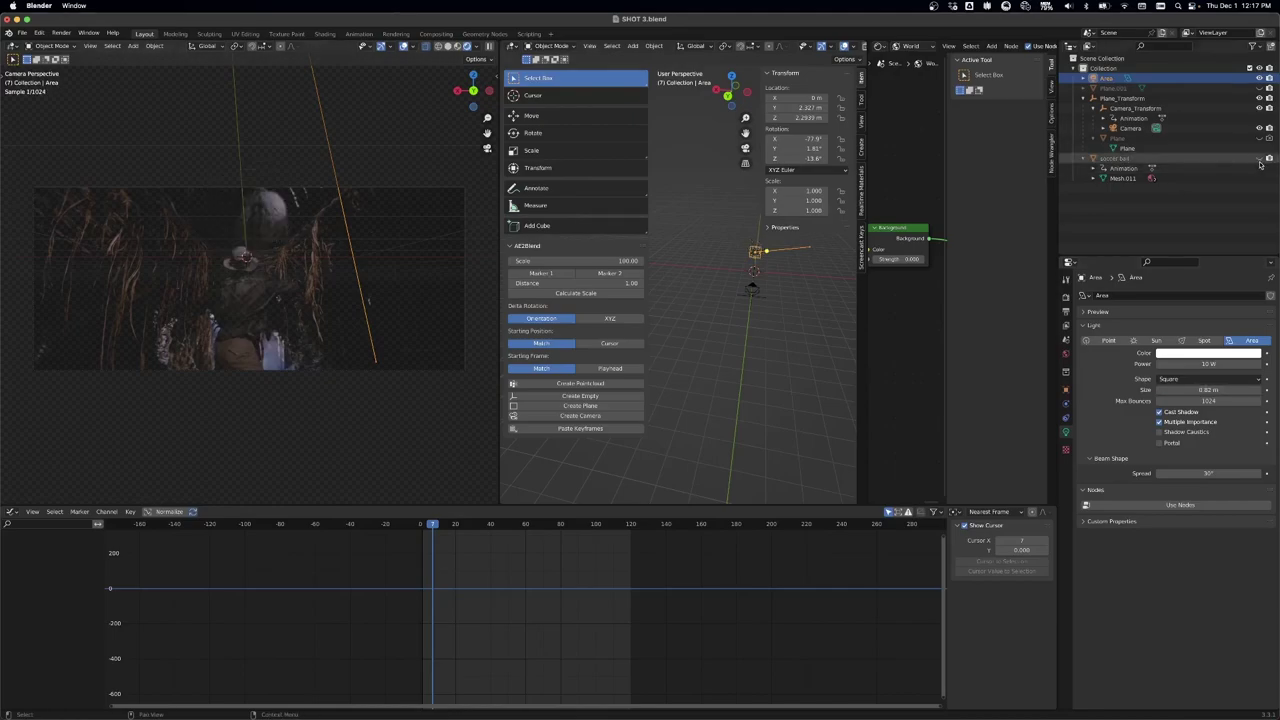
{"action": "left_click", "coordinate": [1259, 158]}
Step: At frame 0, lower the area light along Z to about 0.01 m and rotate it toward the soccer ball
{"action": "left_click", "coordinate": [808, 300]}
{"action": "middle_click_drag", "start_coordinate": [808, 300], "coordinate": [750, 318]}
{"action": "mouse_move", "coordinate": [443, 528]}
{"action": "left_mouse_down"}
{"action": "mouse_move", "coordinate": [520, 527]}
{"action": "mouse_move", "coordinate": [420, 527]}
{"action": "left_mouse_up"}
{"action": "left_click", "coordinate": [689, 277]}
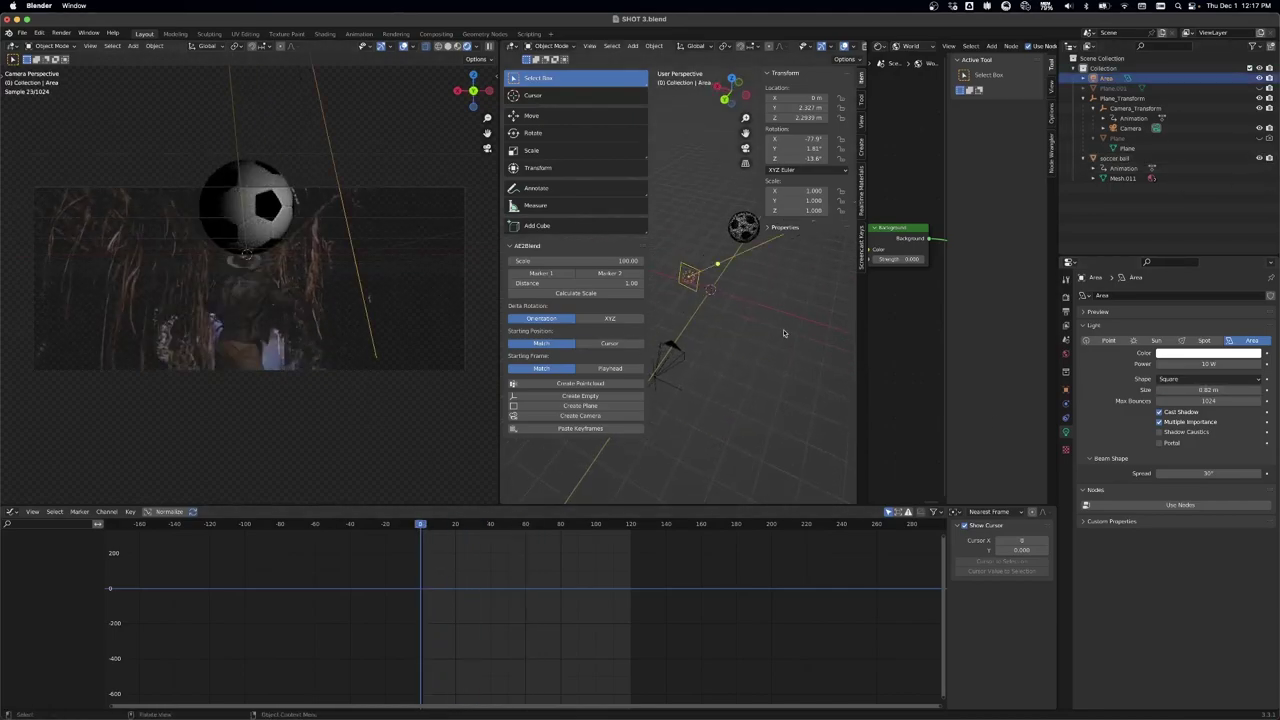
{"action": "middle_click_drag", "start_coordinate": [786, 334], "coordinate": [730, 300]}
{"action": "key", "text": "g"}
{"action": "key", "text": "z"}
{"action": "left_click", "coordinate": [728, 391]}
{"action": "key", "text": "r"}
{"action": "left_click", "coordinate": [736, 381]}
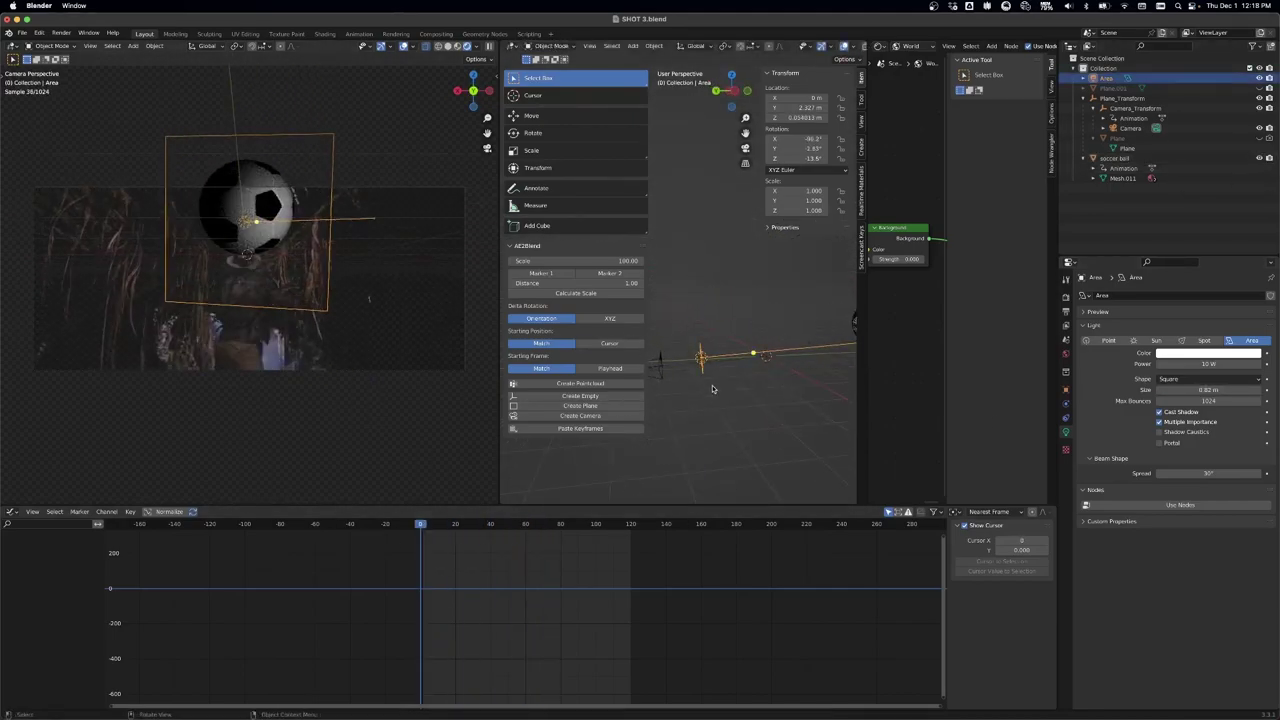
{"action": "left_click", "coordinate": [539, 528]}
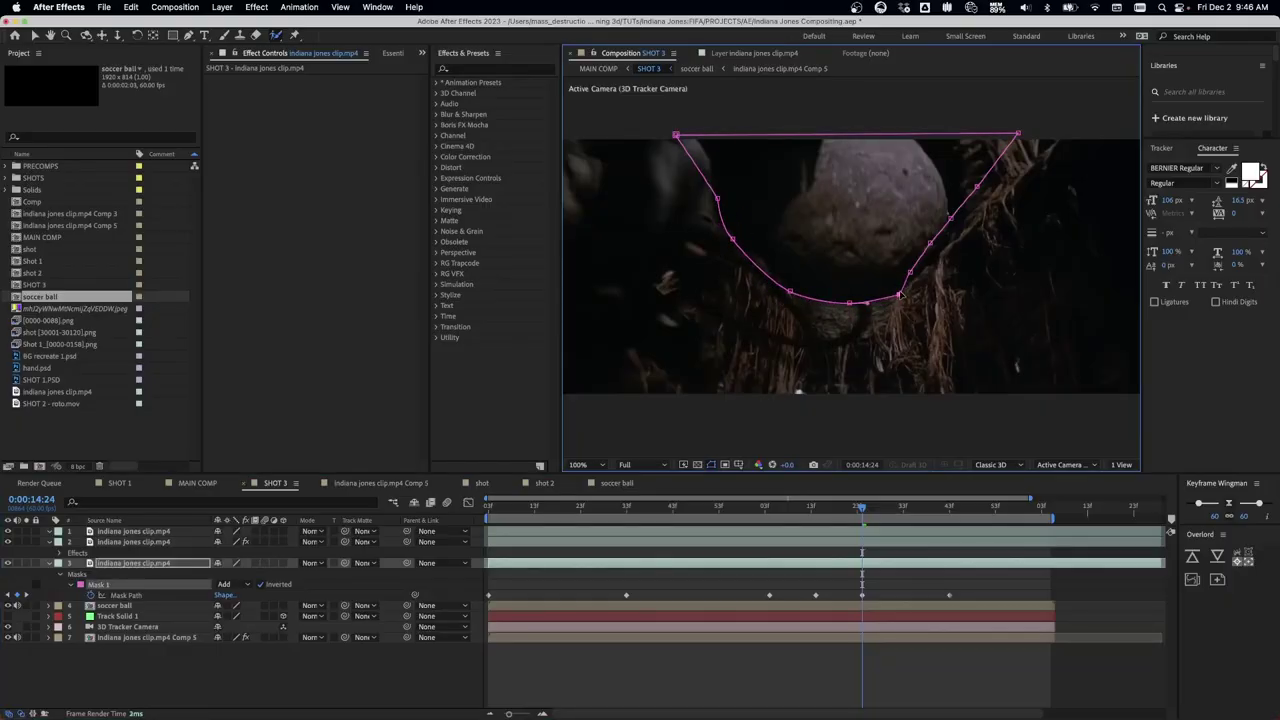
Step: In After Effects, scrub through the animated boulder mask and toggle the alpha overlay on the actor's Roto Brush matte
{"action": "left_click_drag", "start_coordinate": [857, 511], "coordinate": [815, 508]}
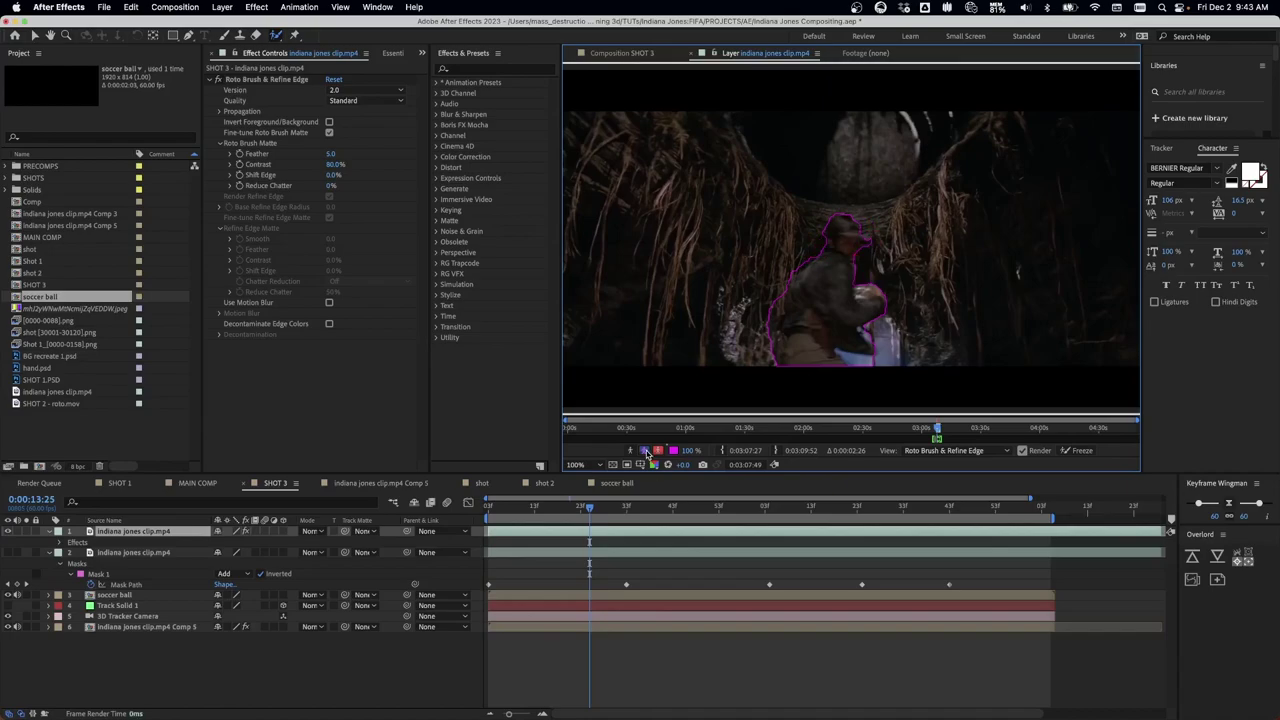
{"action": "left_click", "coordinate": [657, 450]}
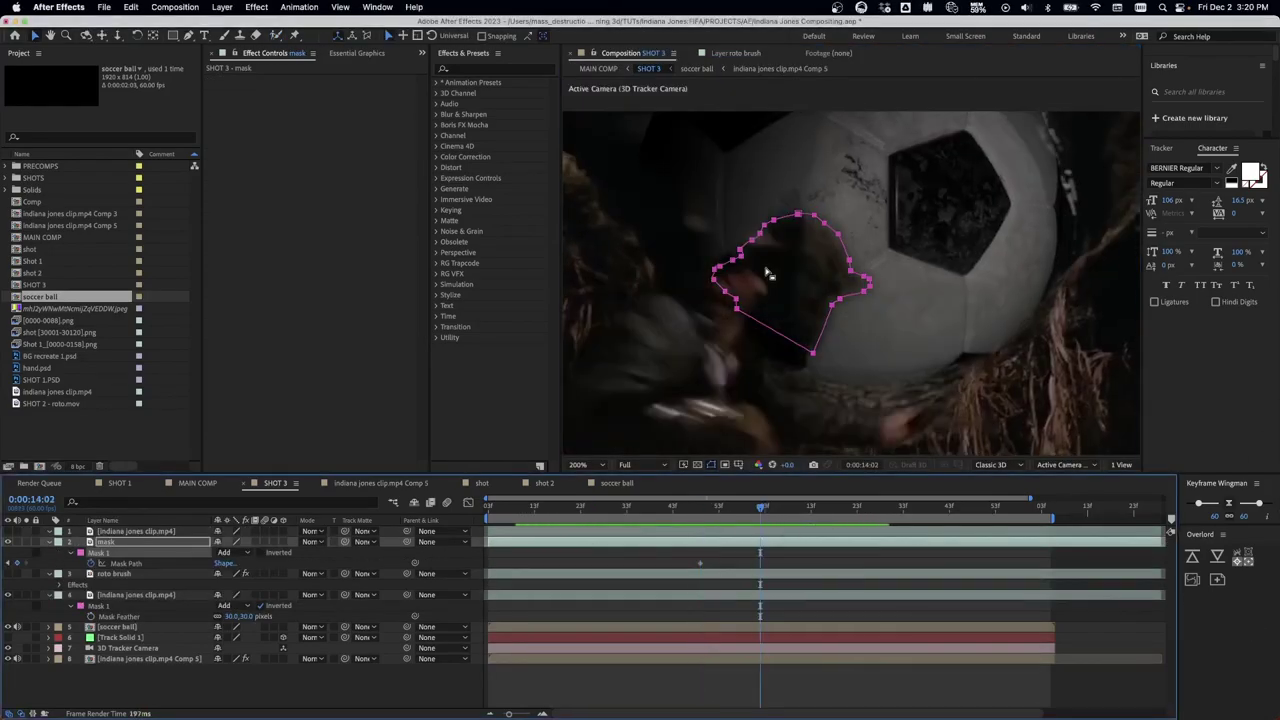
Step: Move and reshape the mask layer's Mask 1 around the actor's blurred head at 0:00:14:02, deleting surplus points
{"action": "left_click_drag", "start_coordinate": [700, 180], "coordinate": [770, 215]}
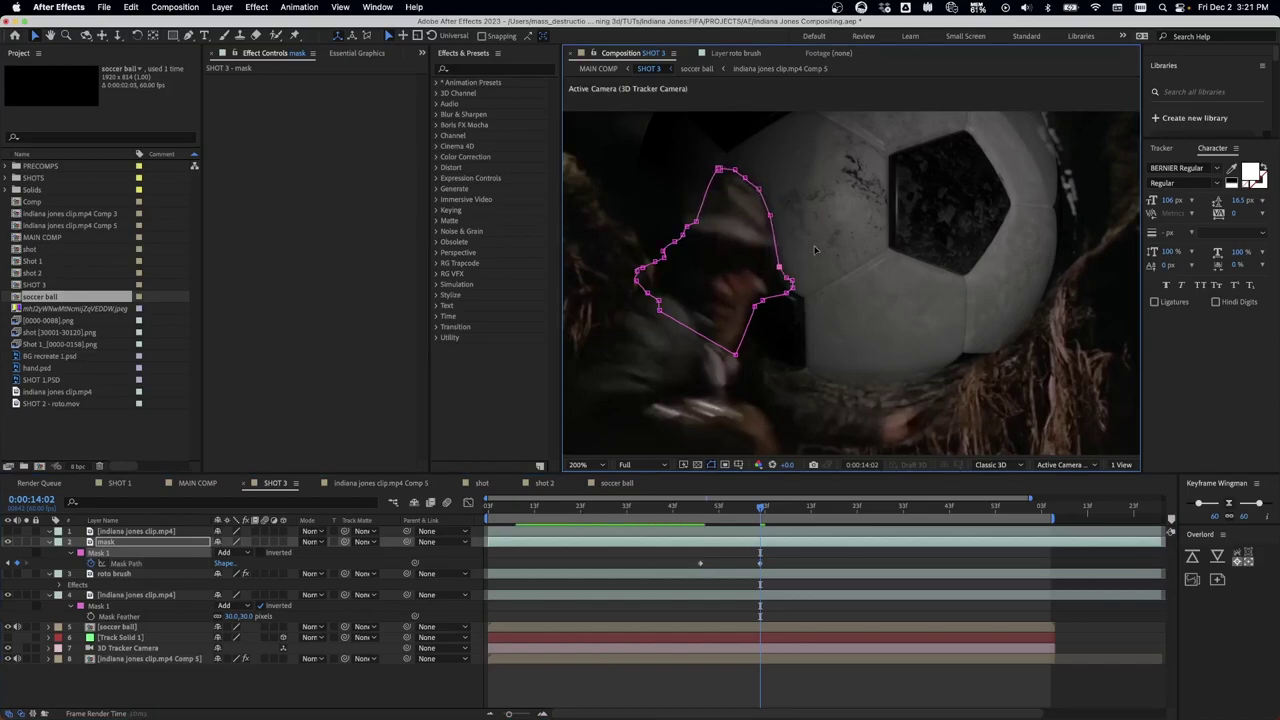
{"action": "left_click_drag", "start_coordinate": [773, 272], "coordinate": [802, 255]}
{"action": "key", "text": "Delete"}
{"action": "key", "text": "Return"}
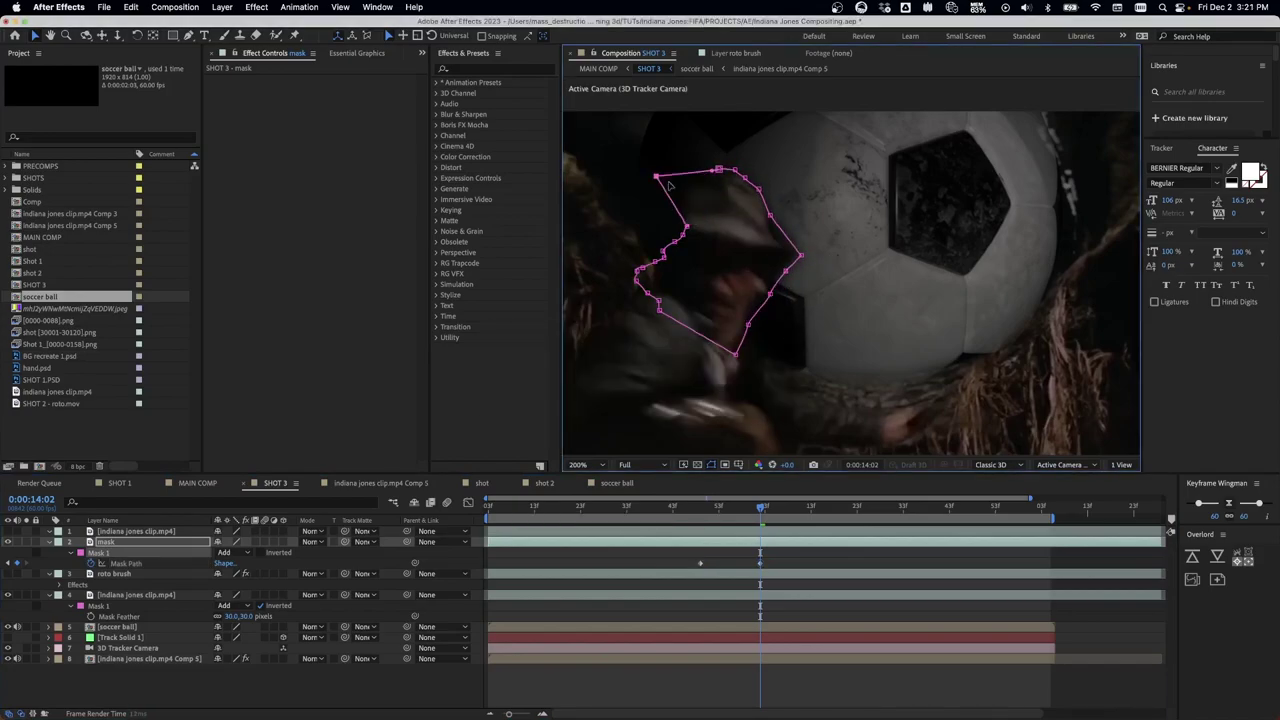
Step: Step further along the timeline and reposition the whole head mask to follow the actor's movement
{"action": "left_click", "coordinate": [783, 505]}
{"action": "scroll", "coordinate": [793, 230], "scroll_direction": "down", "scroll_amount": 1}
{"action": "left_click_drag", "start_coordinate": [783, 508], "coordinate": [825, 511]}
{"action": "left_click_drag", "start_coordinate": [668, 146], "coordinate": [824, 360]}
{"action": "left_click_drag", "start_coordinate": [786, 271], "coordinate": [742, 253]}
Step: Go back to two earlier frames and adjust the mask path to the head's outline at each
{"action": "left_click_drag", "start_coordinate": [825, 509], "coordinate": [747, 525]}
{"action": "left_click_drag", "start_coordinate": [808, 265], "coordinate": [790, 270]}
{"action": "left_click_drag", "start_coordinate": [747, 509], "coordinate": [649, 512]}
{"action": "left_click_drag", "start_coordinate": [823, 268], "coordinate": [837, 294]}
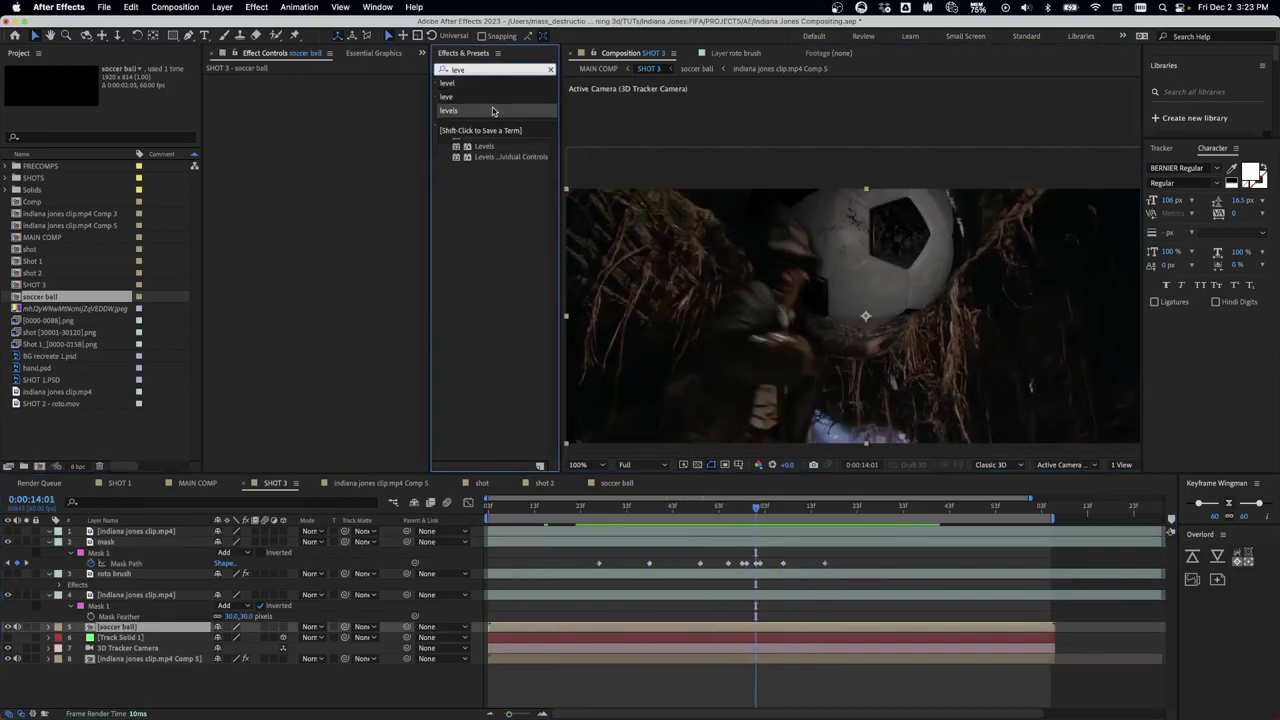
Step: Apply the Levels effect to the soccer ball layer with input black 39 and gamma 0.80
{"action": "left_click", "coordinate": [496, 146]}
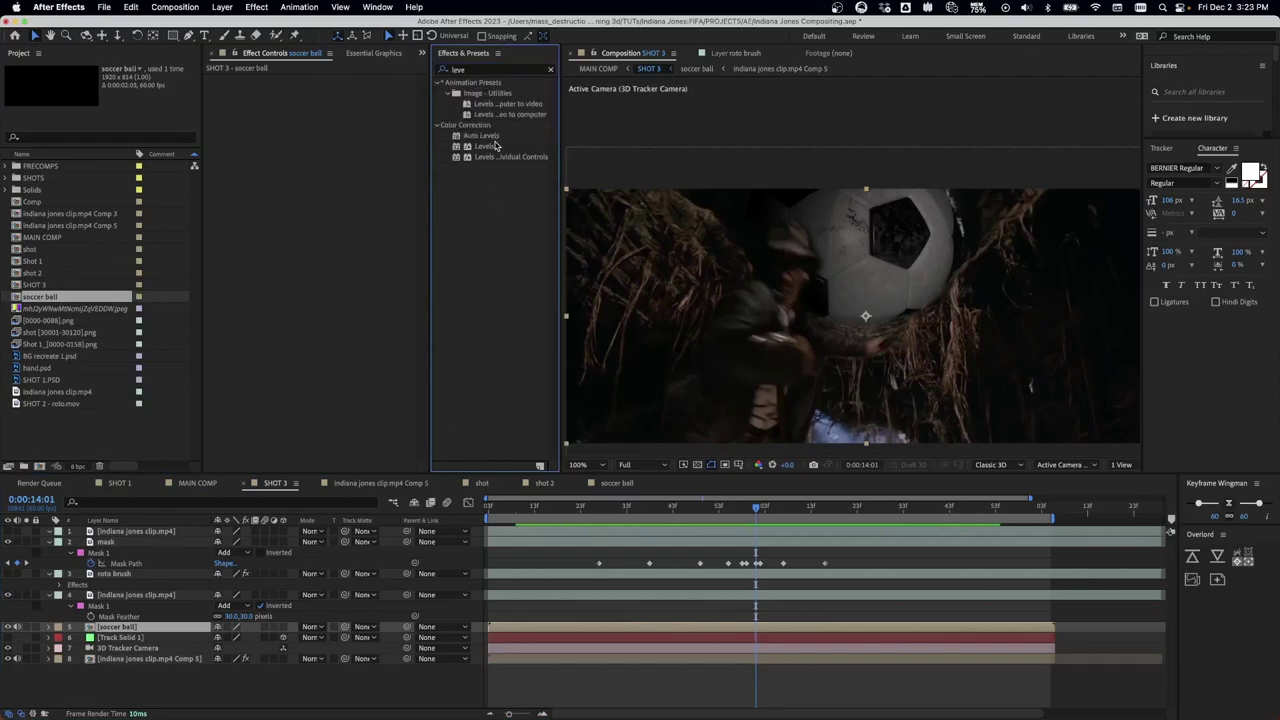
{"action": "left_click_drag", "start_coordinate": [153, 633], "coordinate": [150, 628]}
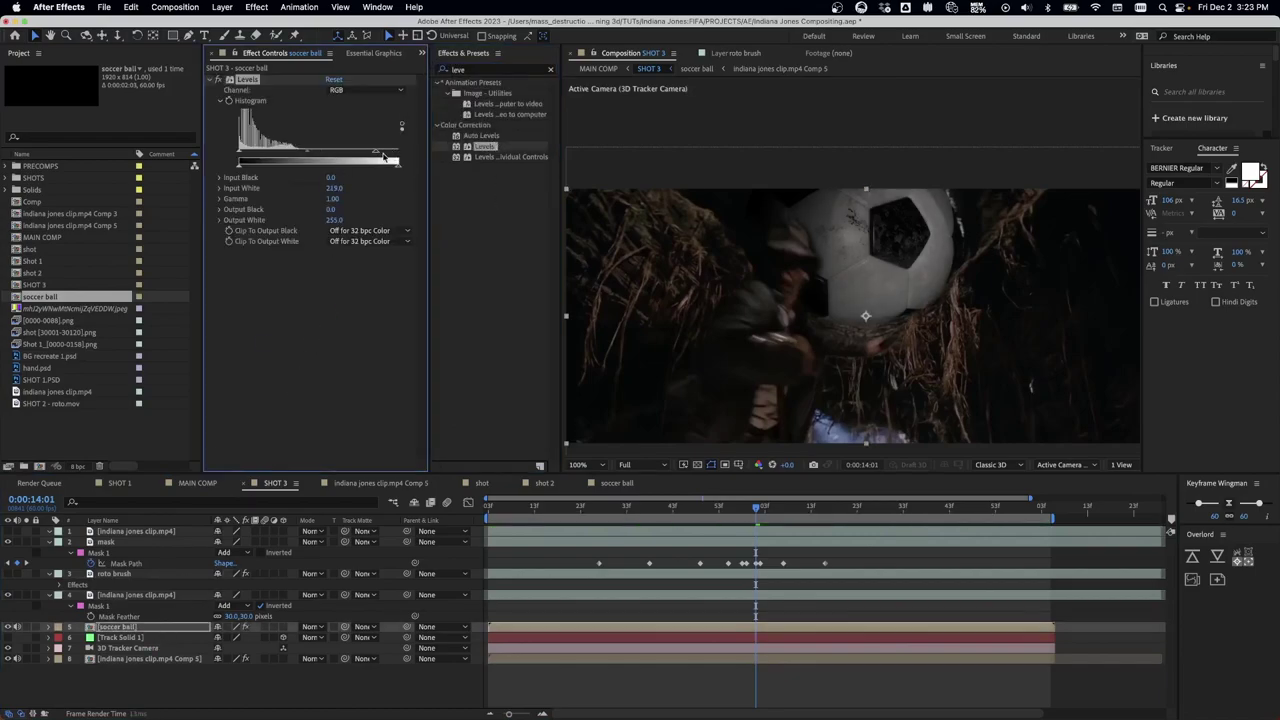
{"action": "left_click_drag", "start_coordinate": [240, 156], "coordinate": [313, 156]}
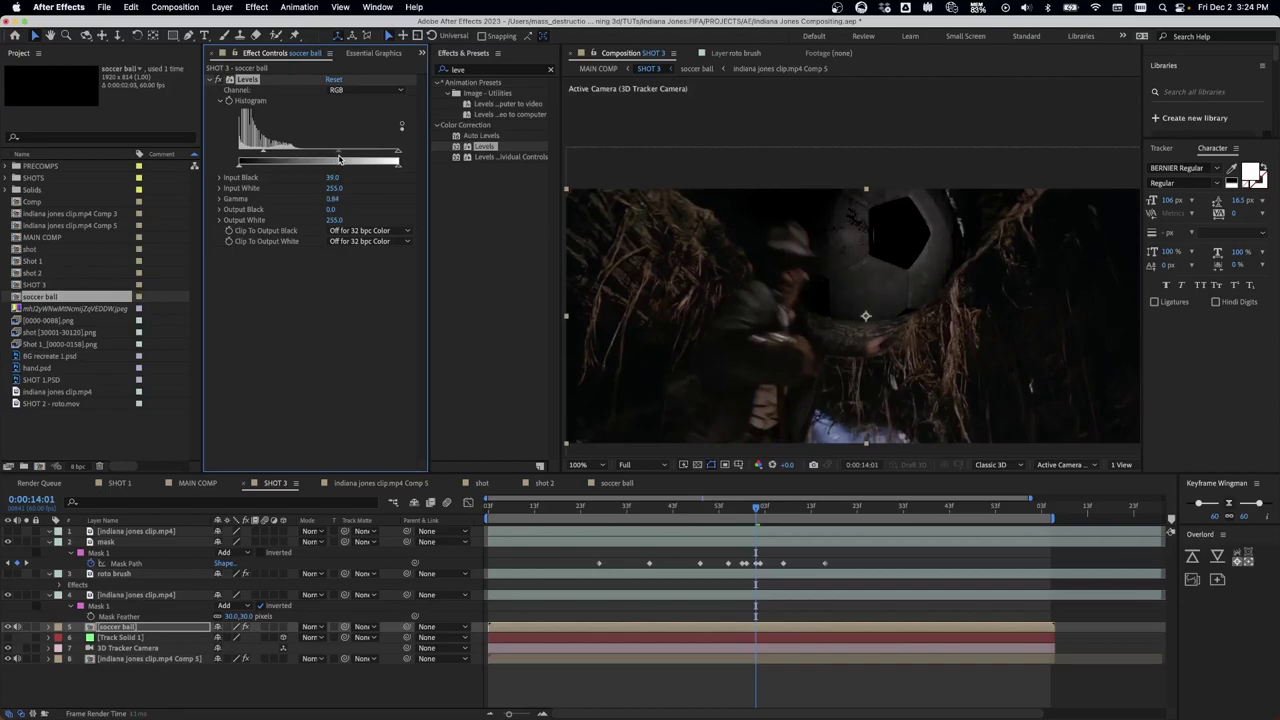
Step: Play and scrub the SHOT 3 composition to check the darkened soccer ball against the footage
{"action": "left_click", "coordinate": [652, 673]}
{"action": "scroll", "coordinate": [766, 346], "scroll_direction": "down", "scroll_amount": 1}
{"action": "key", "text": "space"}
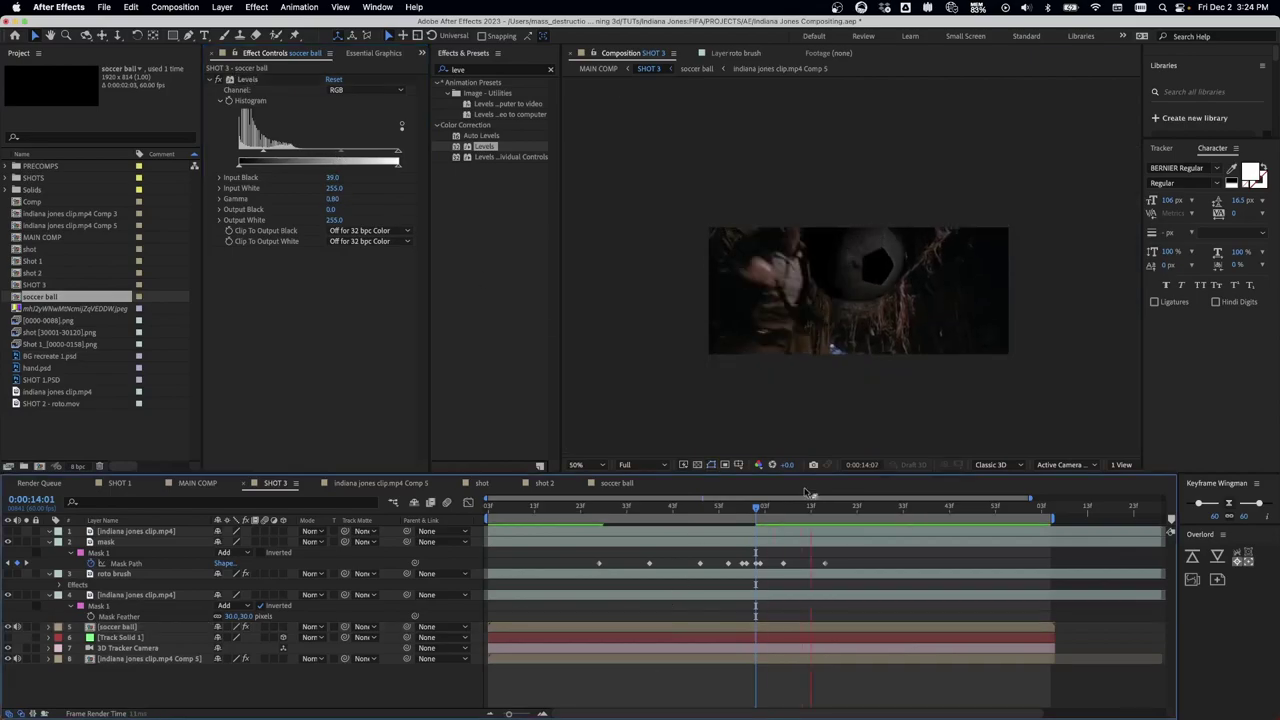
{"action": "left_click_drag", "start_coordinate": [899, 525], "coordinate": [1038, 526]}
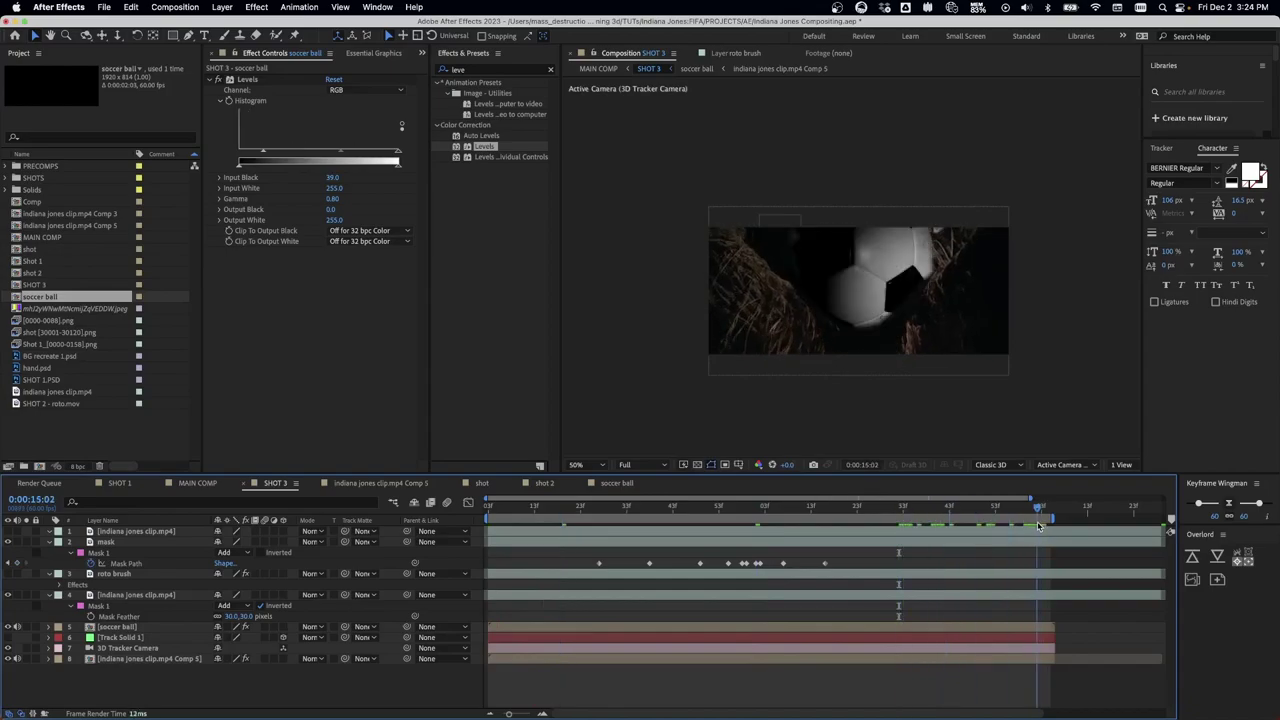